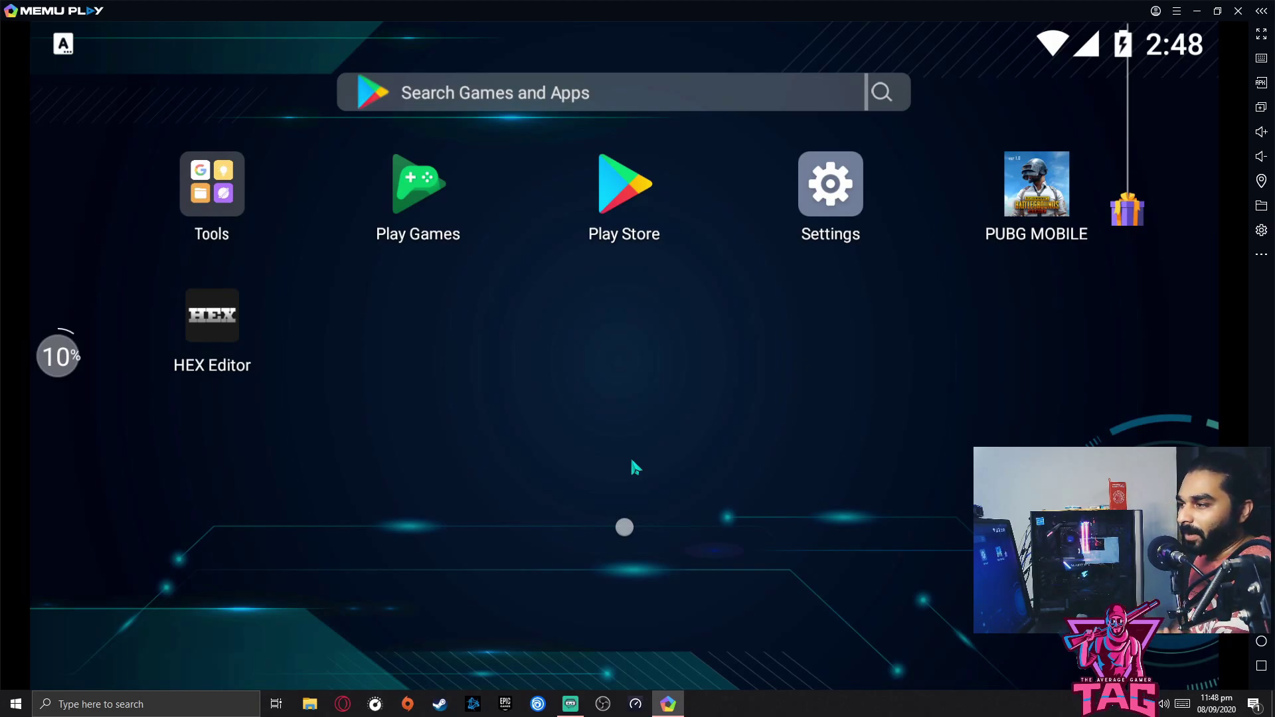
- Search the Play Store for 'pubg', confirm PUBG MOBILE - NEW ERA is installed, and return
left_click(625, 197)
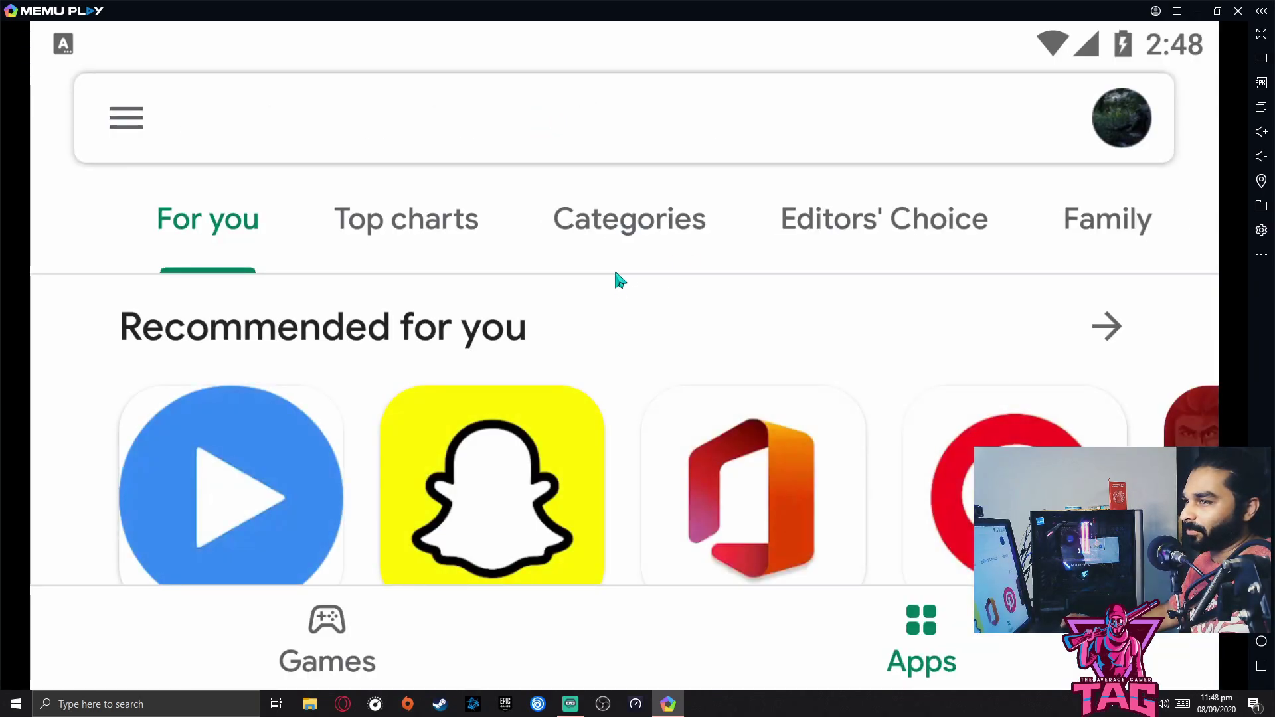
left_click(642, 130)
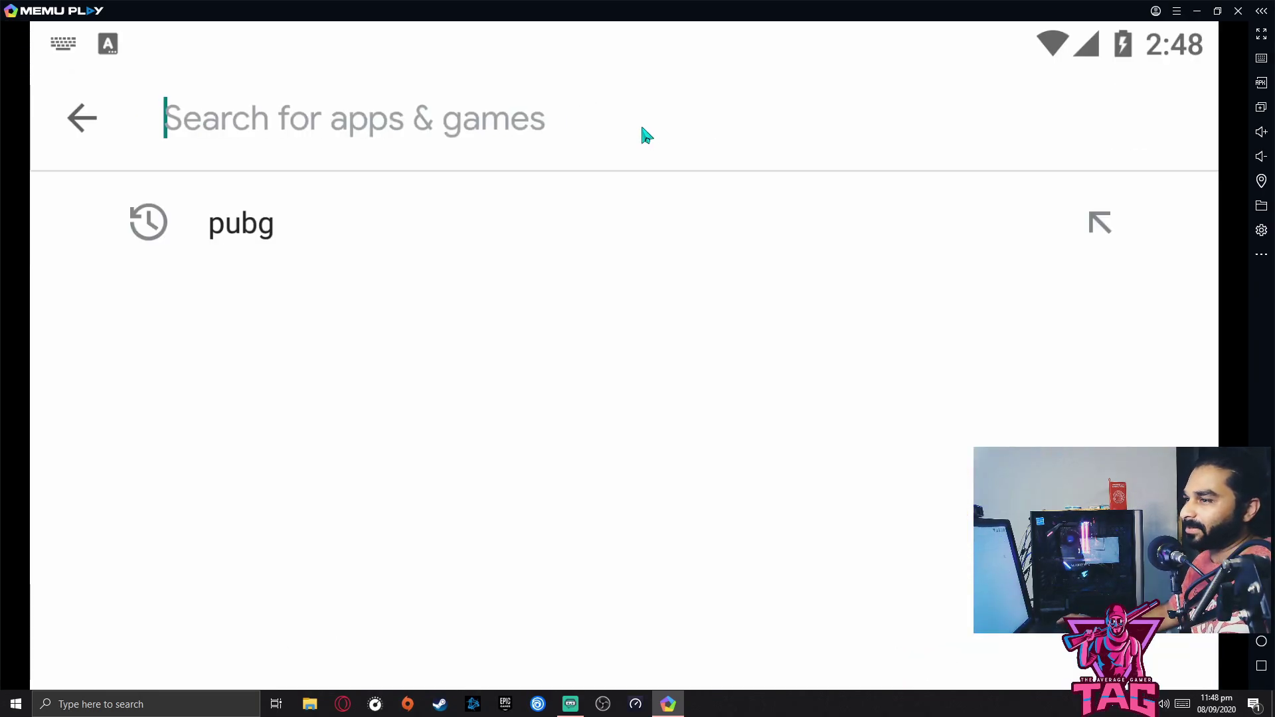
left_click(259, 234)
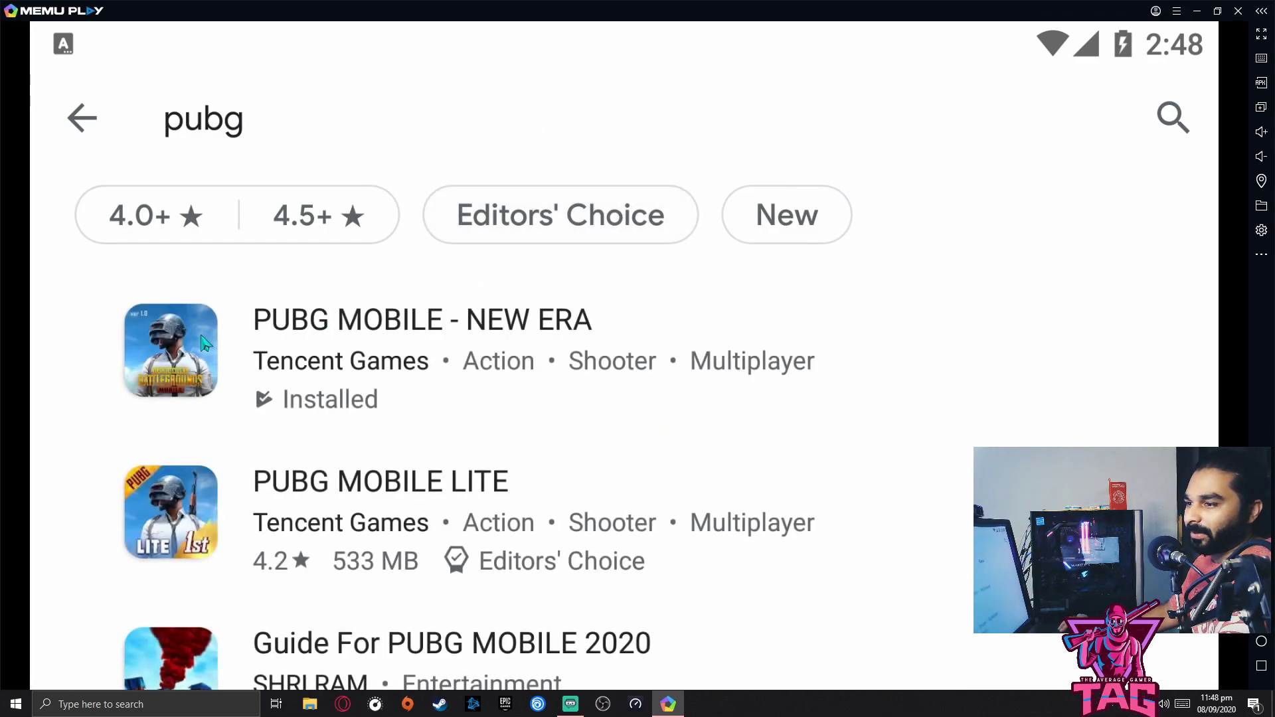
left_click(204, 344)
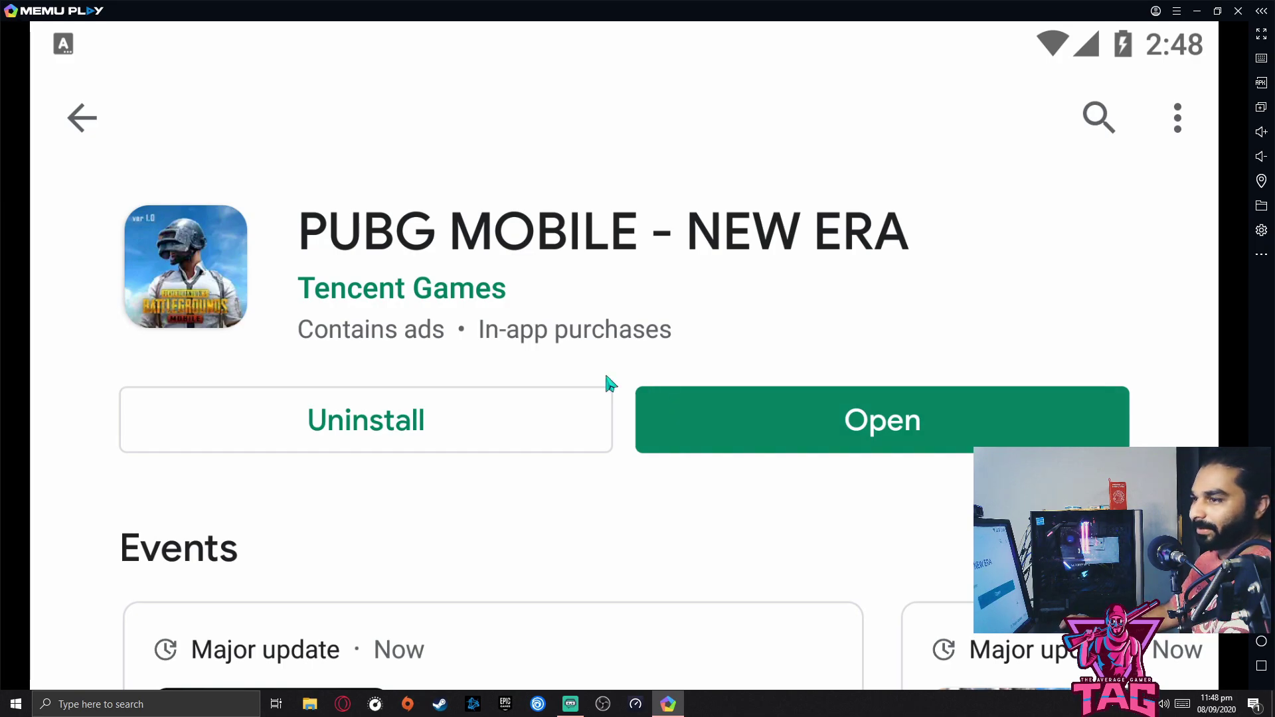
left_click(81, 117)
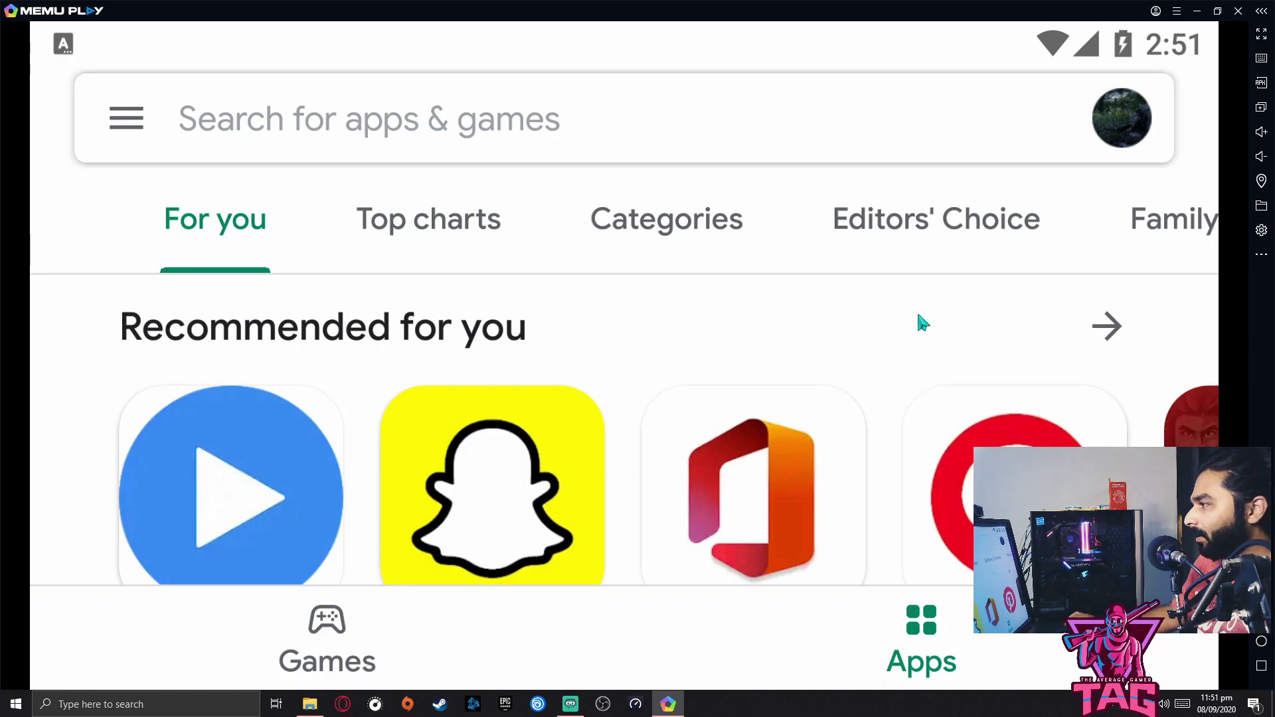
- Set the Engine performance preset to Top (CPU:4 RAM:4096MB) in System settings
left_click(1261, 230)
left_click(452, 172)
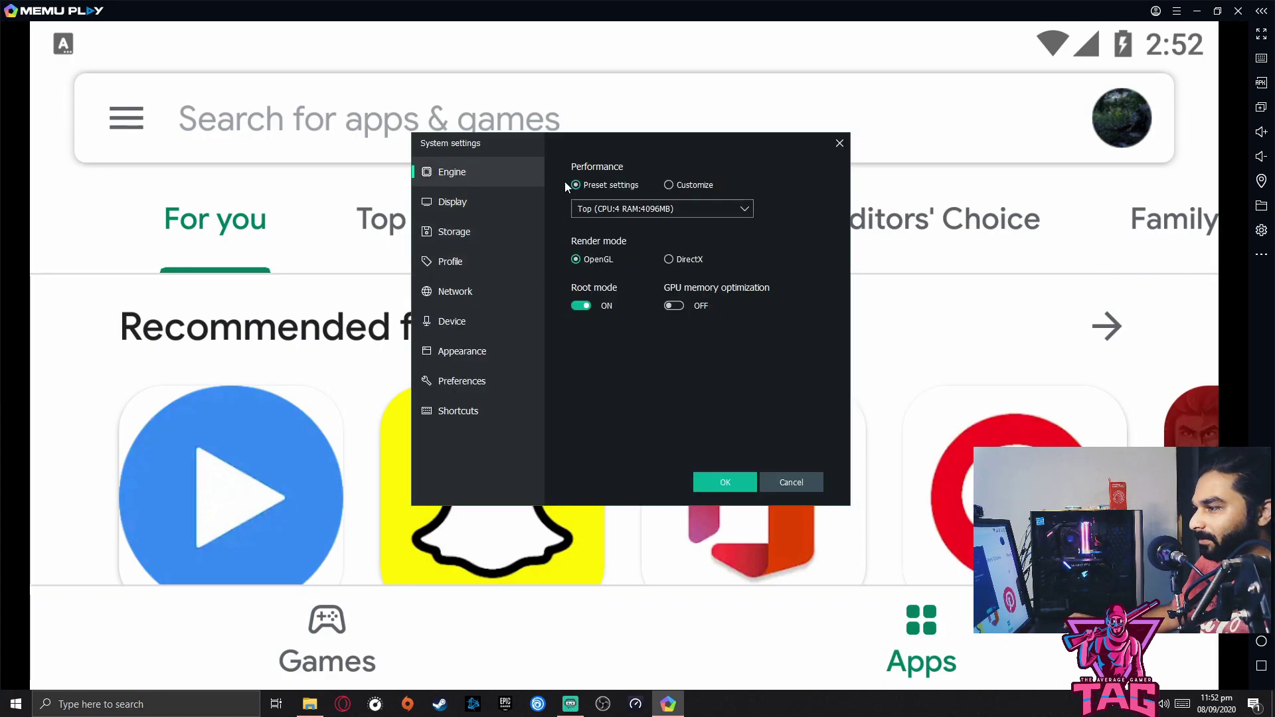
left_click(656, 209)
left_click(744, 305)
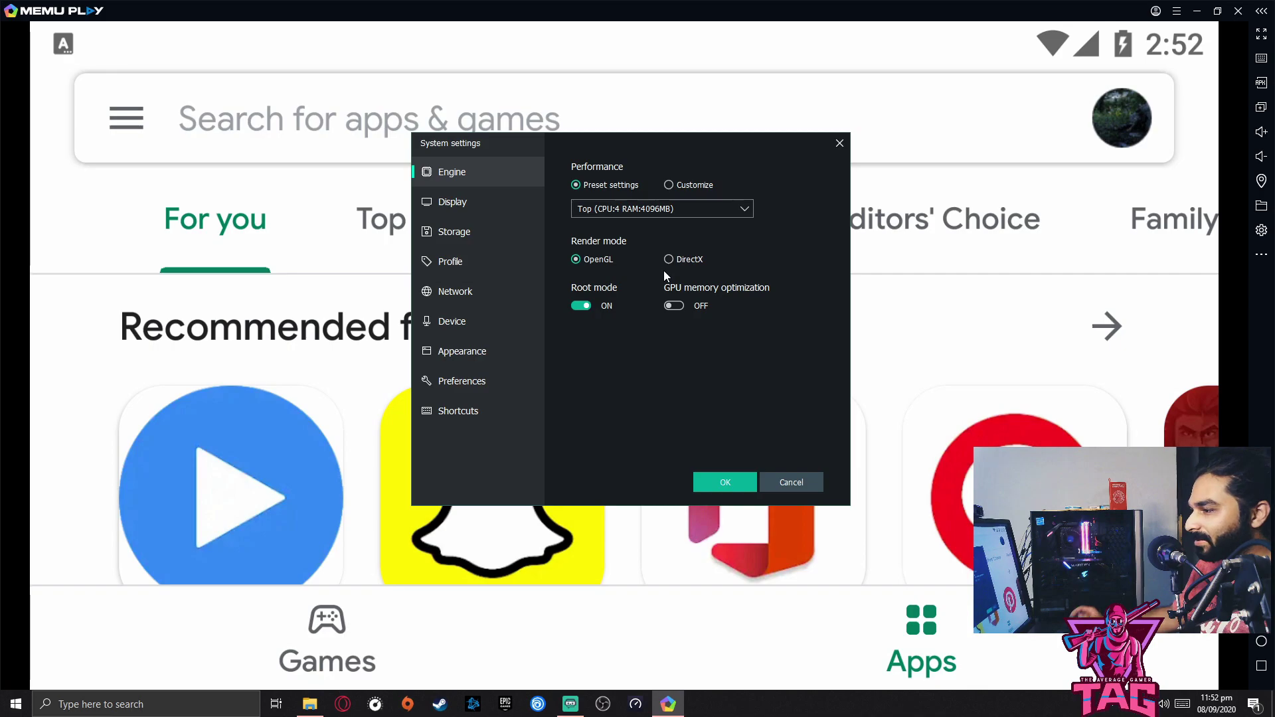
mouse_move(611, 263)
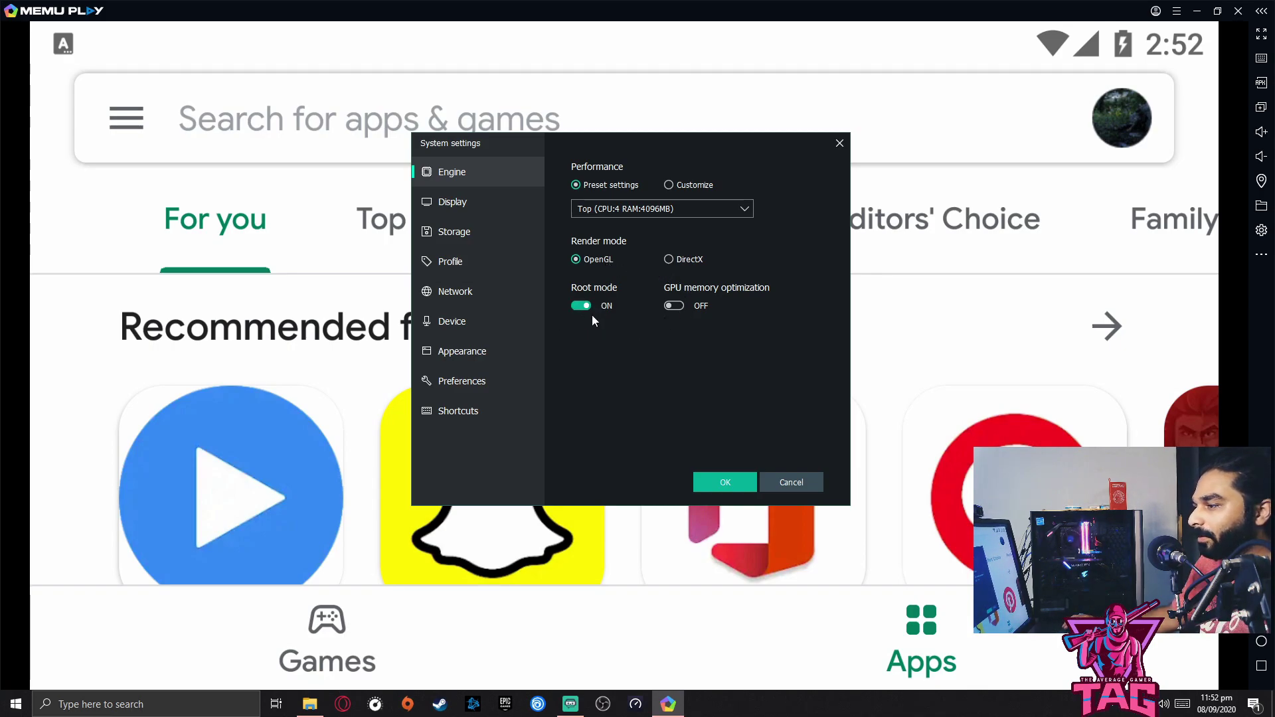
mouse_move(711, 285)
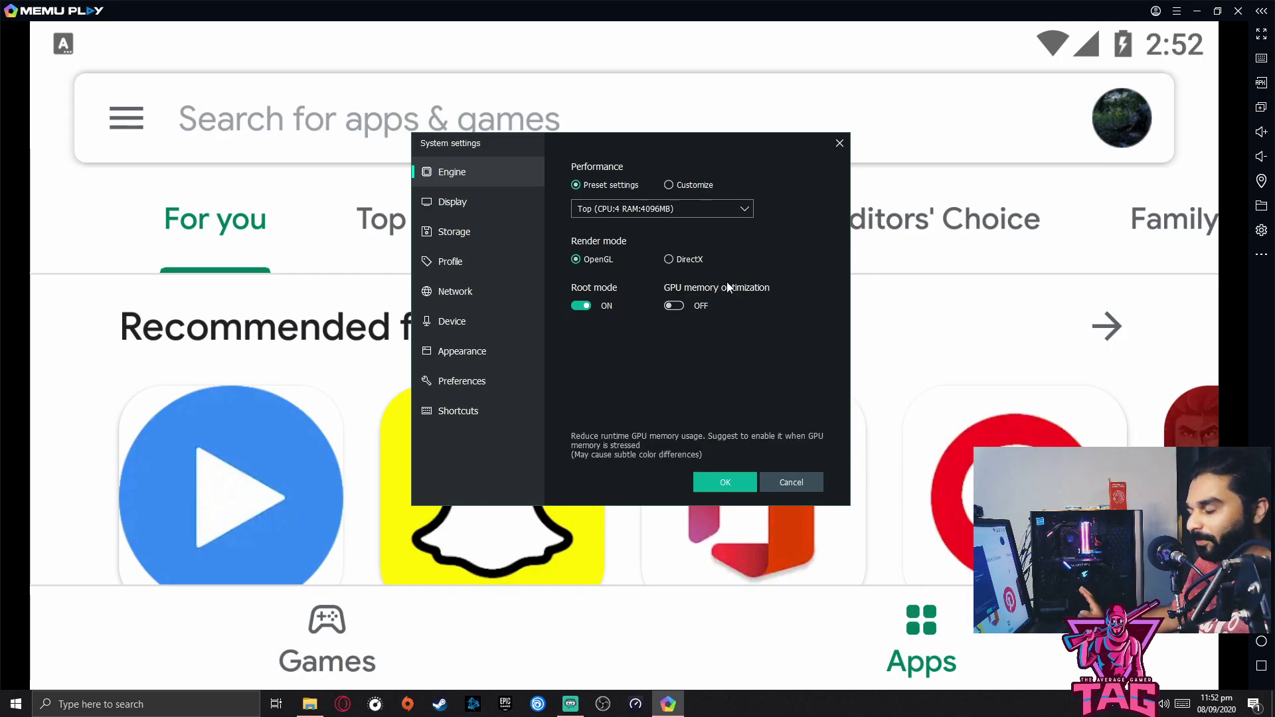
- Review the Display, Storage, Network, Device and Preferences tabs of System settings
left_click(482, 207)
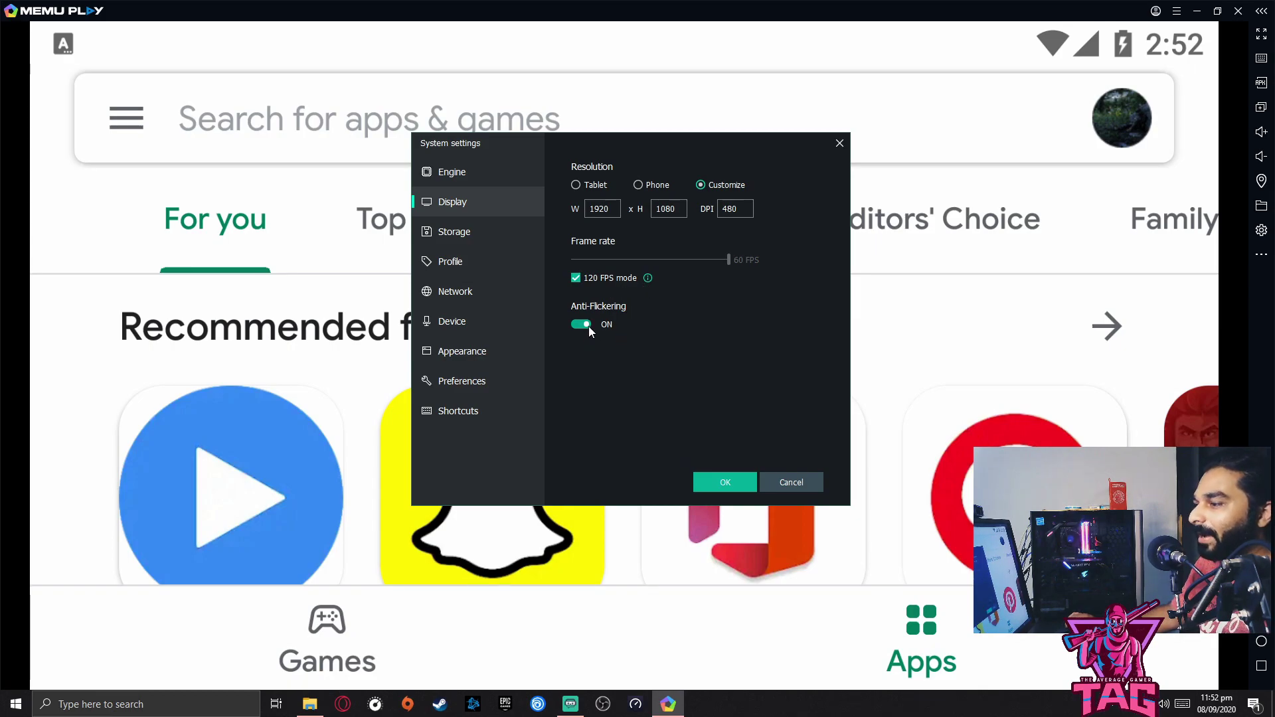
left_click(500, 233)
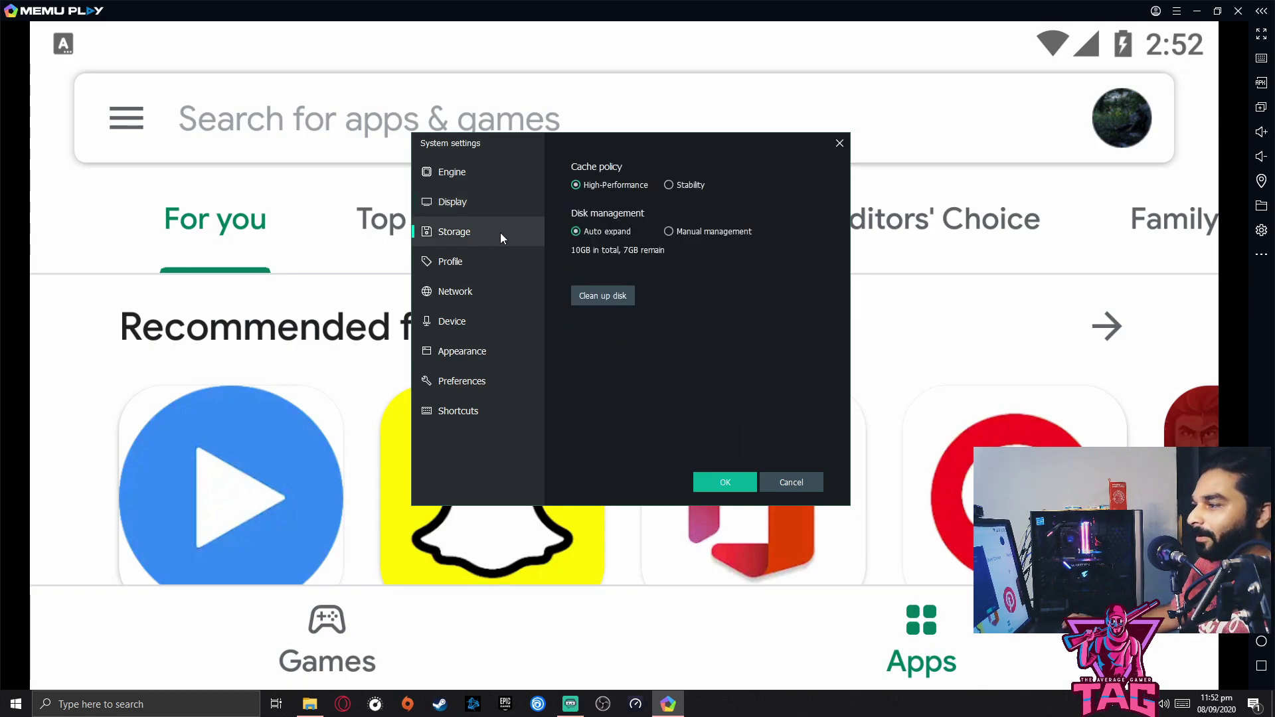
left_click(484, 260)
left_click(484, 292)
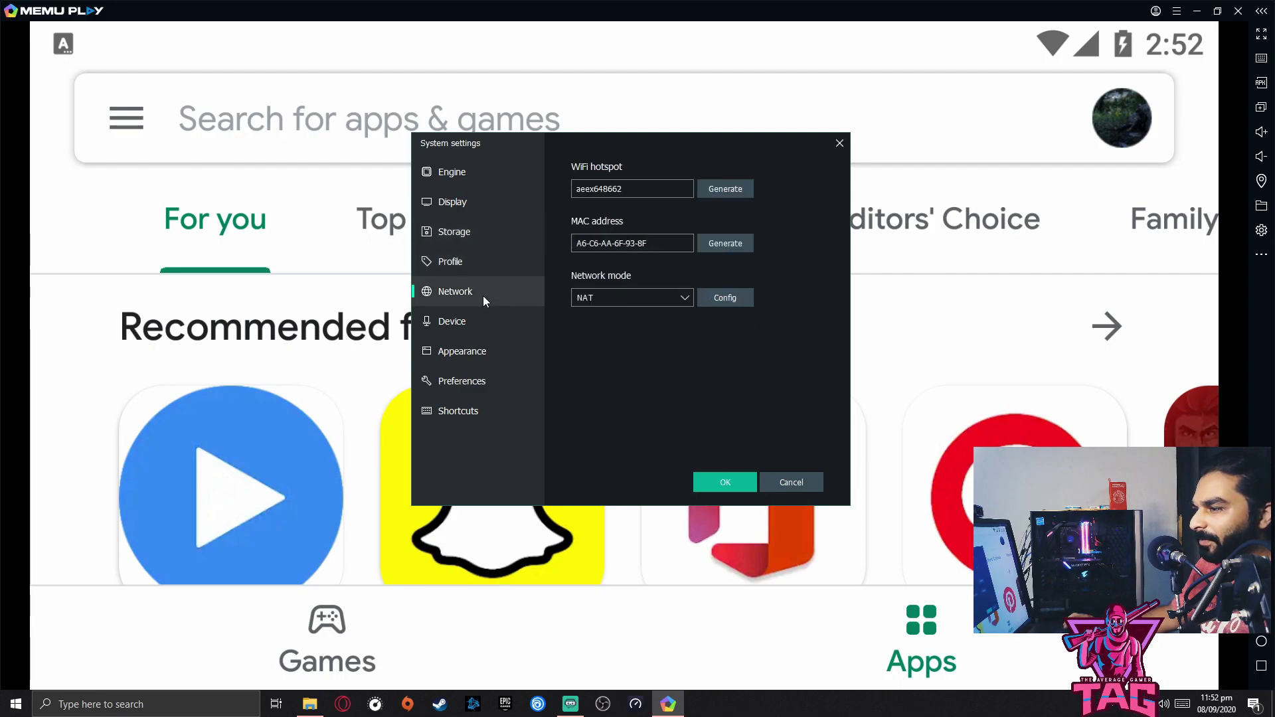
left_click(489, 322)
left_click(484, 350)
left_click(479, 324)
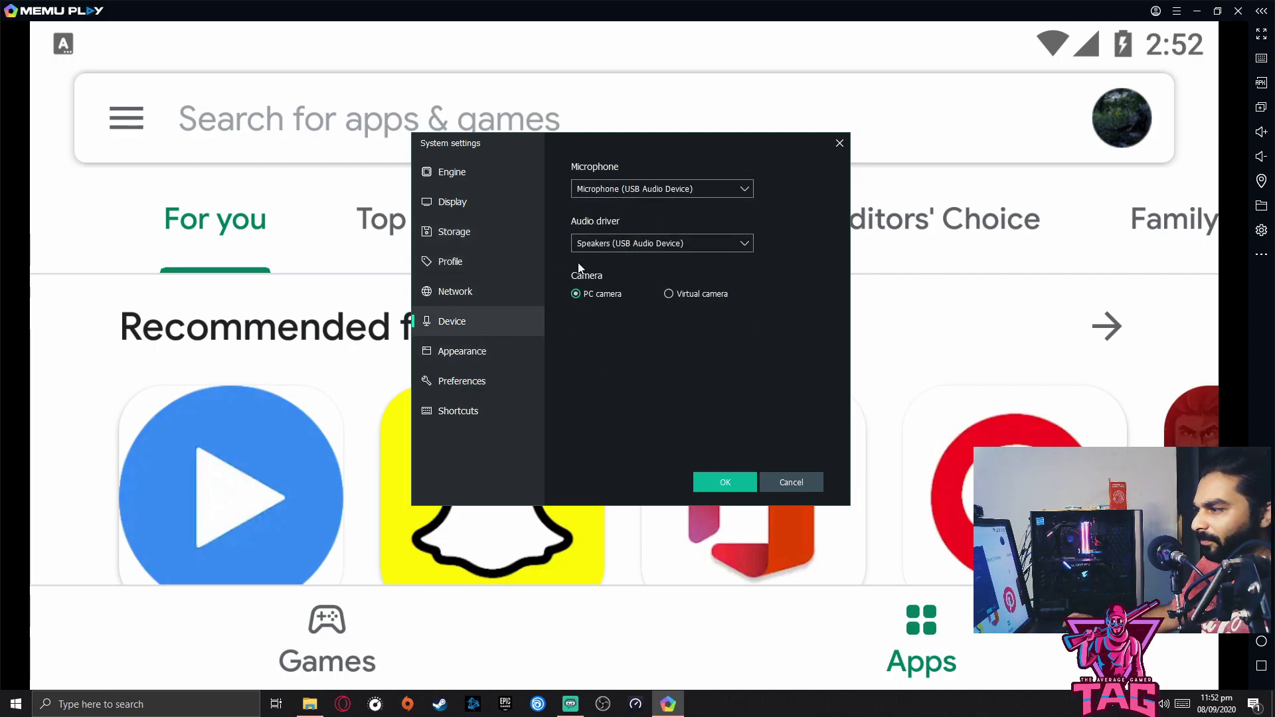
left_click(471, 352)
left_click(472, 389)
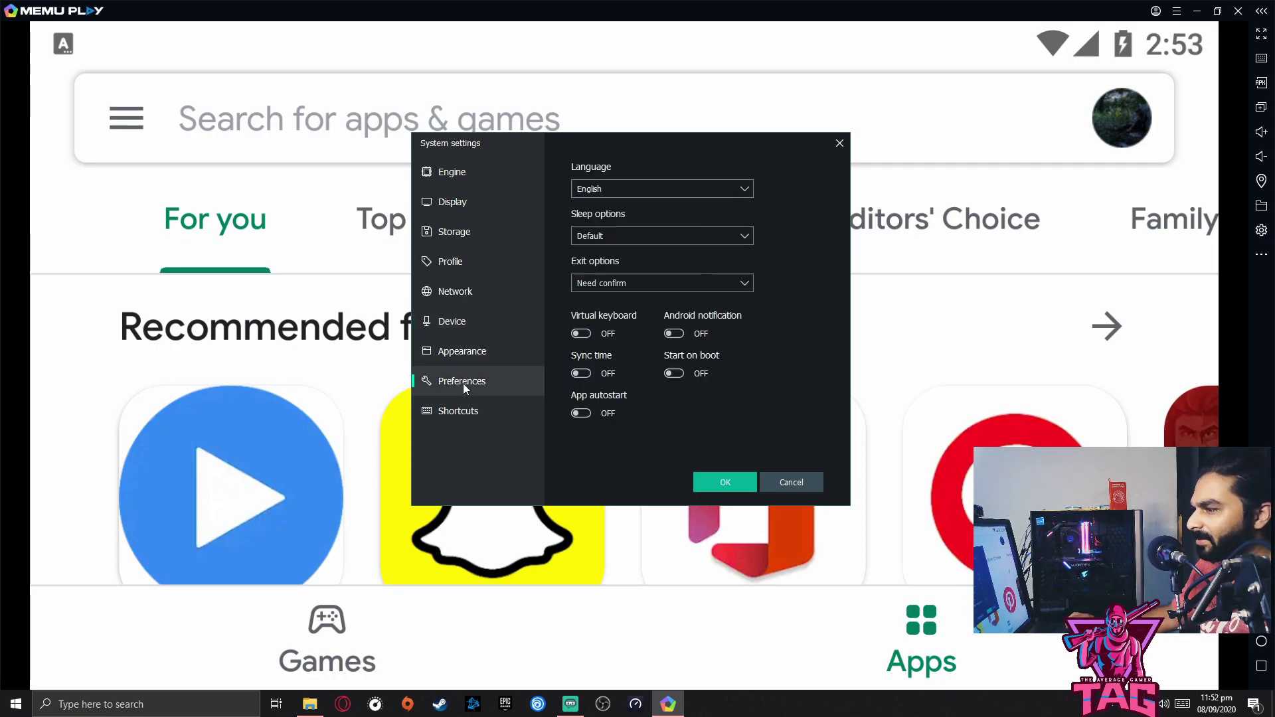
left_click(468, 350)
- Cancel System settings, clear the recent apps, and launch PUBG MOBILE
left_click(795, 482)
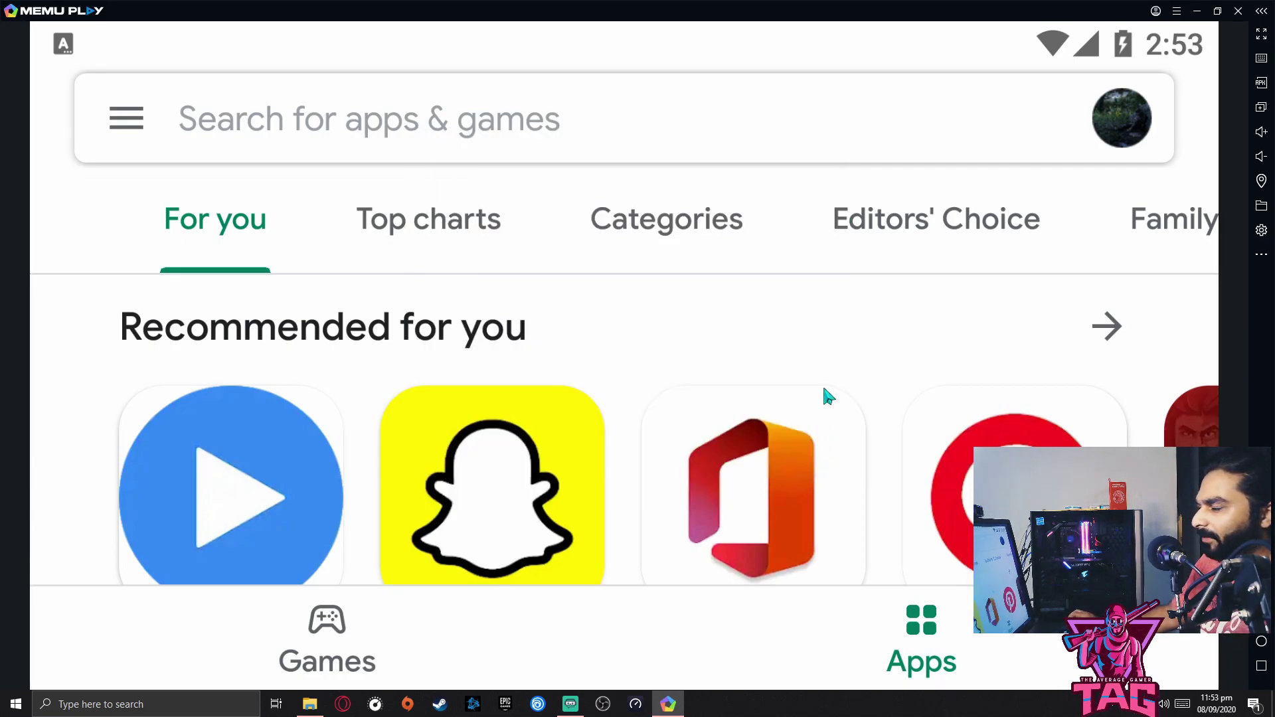
left_click(1262, 672)
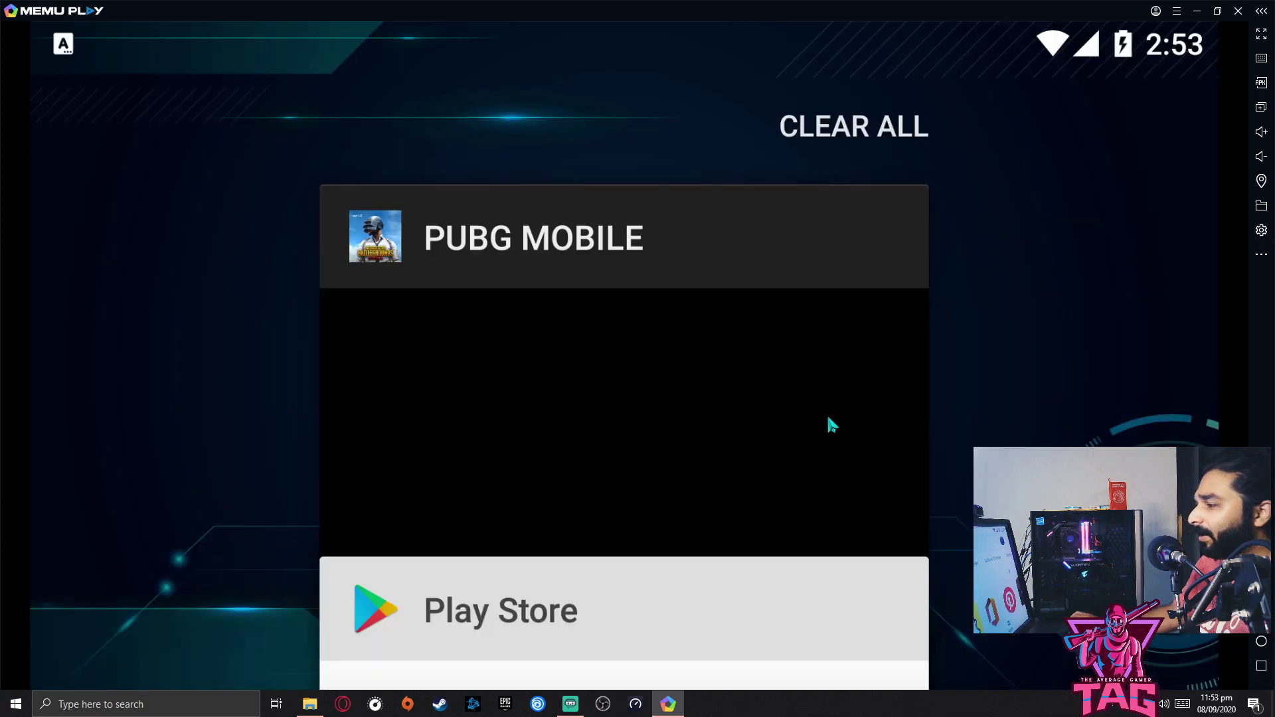
left_click_drag(549, 549, 744, 472)
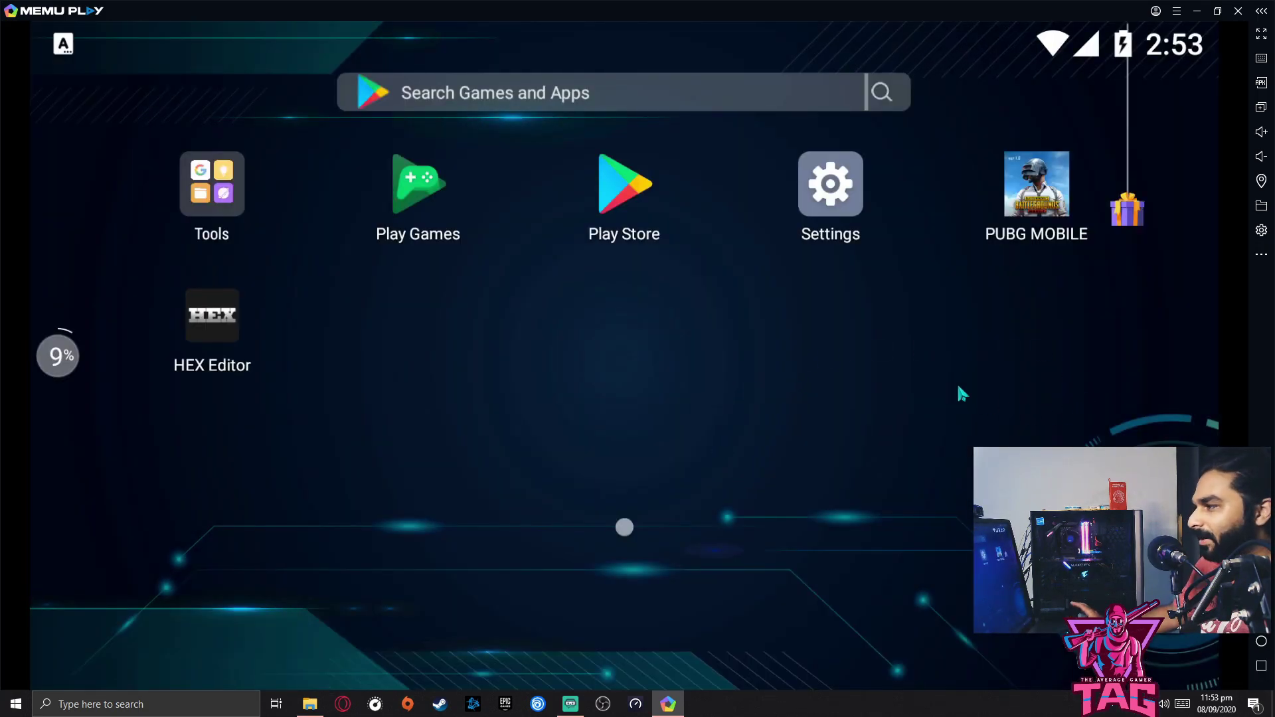
left_click(1033, 189)
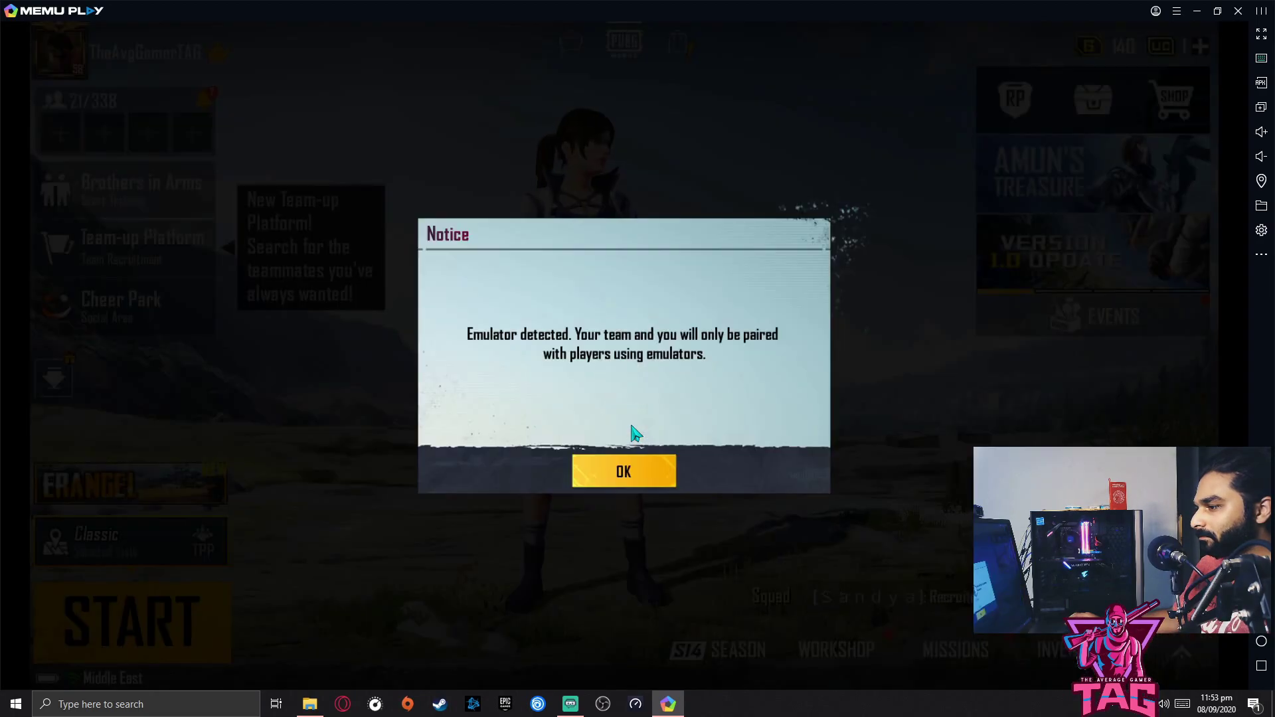
- Dismiss the emulator notice, enable the MEmu FPS counter, and rotate the lobby character
left_click(639, 469)
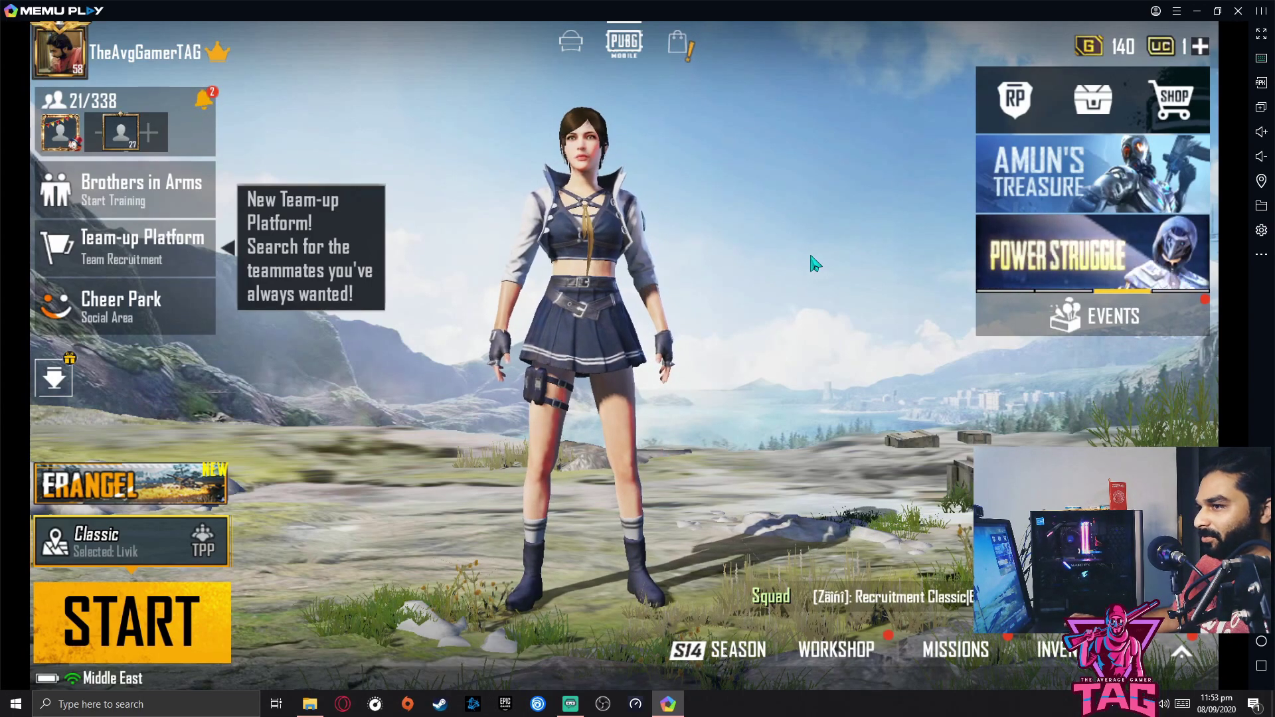
left_click(1177, 16)
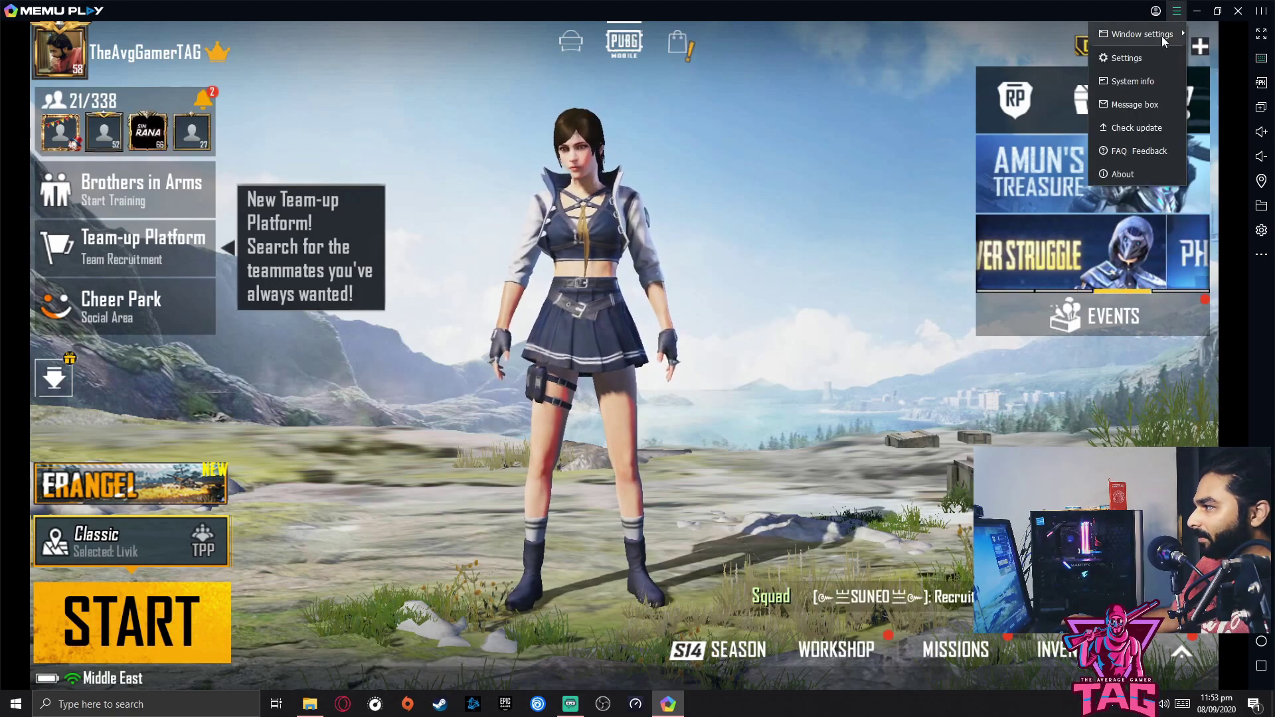
left_click(1003, 128)
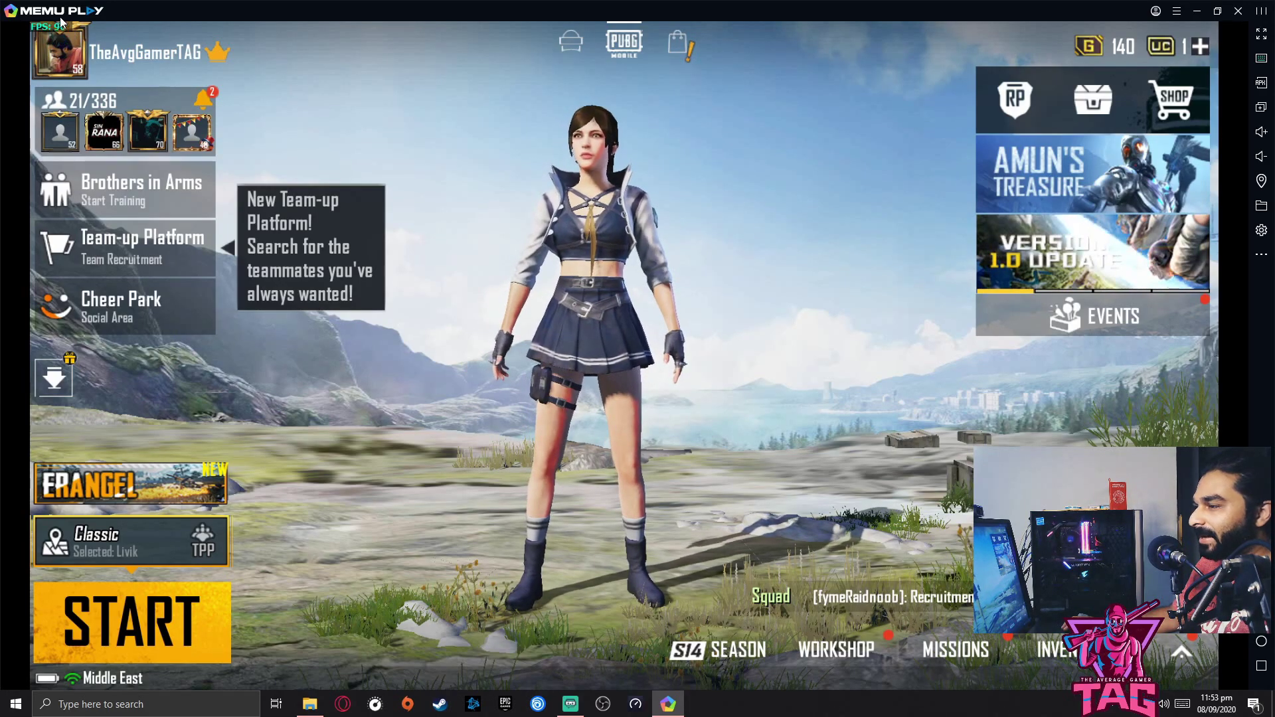
left_click_drag(505, 372, 252, 354)
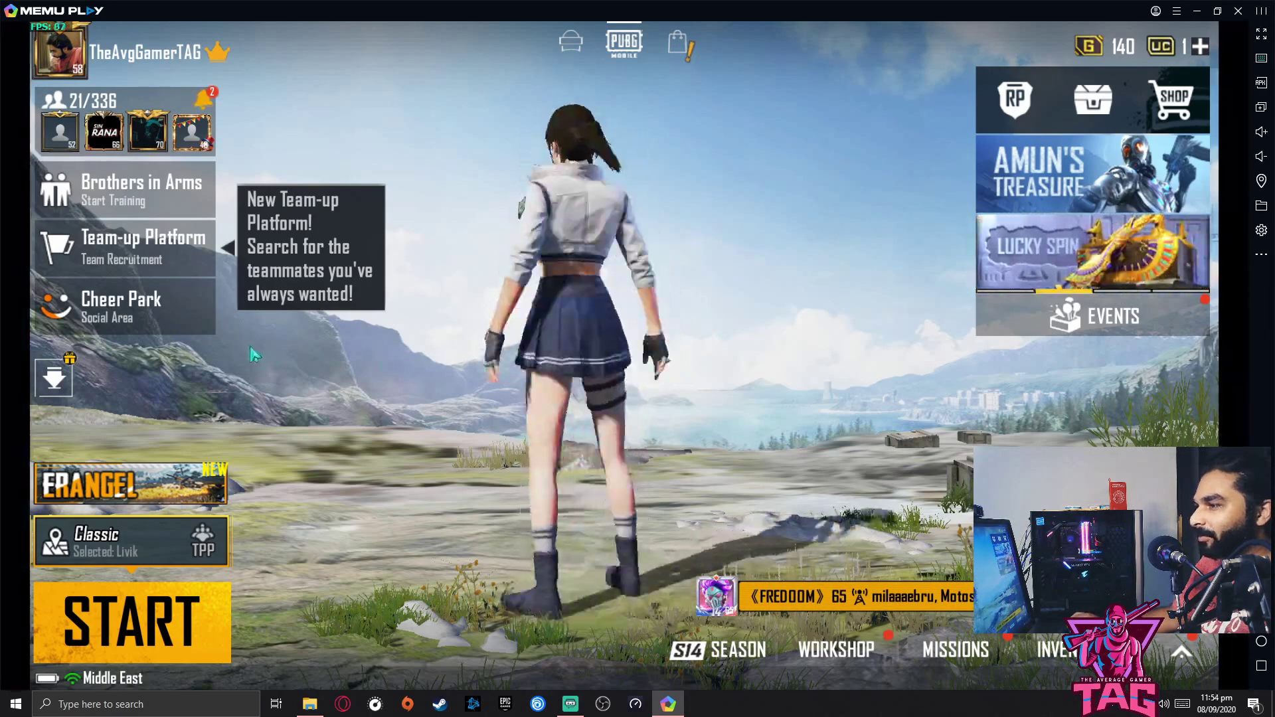
left_click_drag(643, 398, 627, 413)
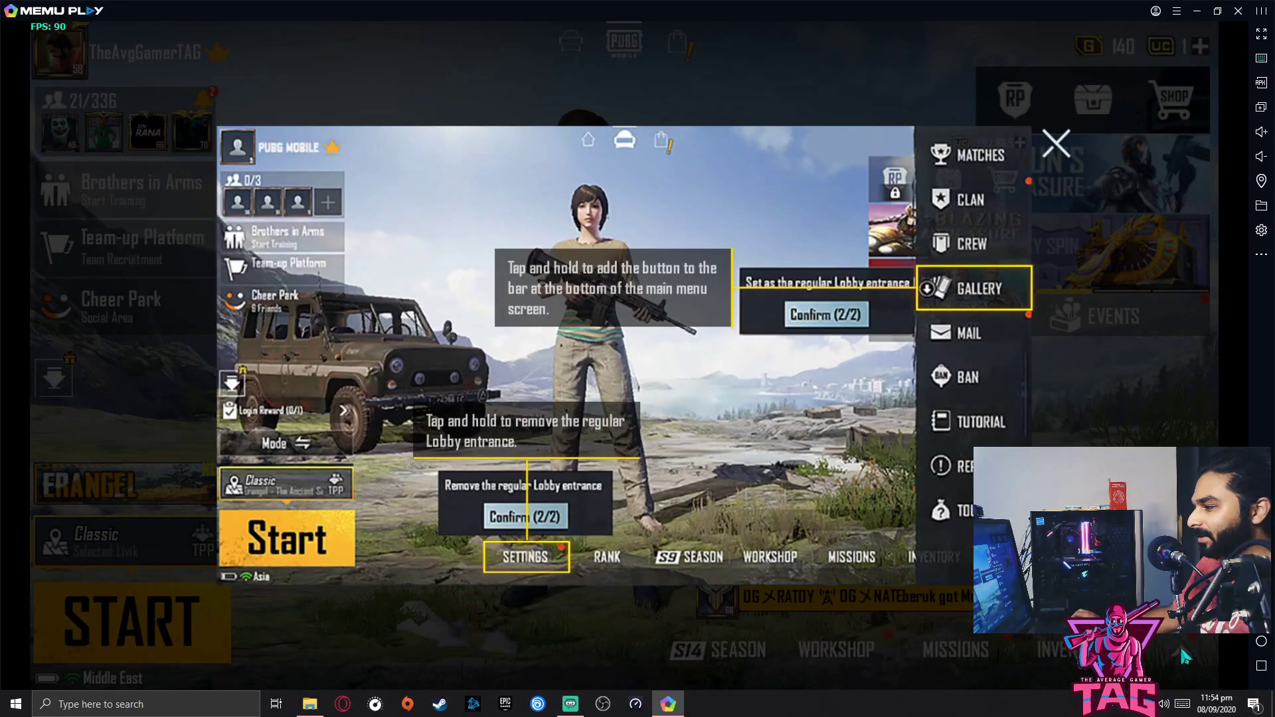
- Close the lobby overlay, open PUBG's game settings, and decline the incoming team invites
left_click(1051, 152)
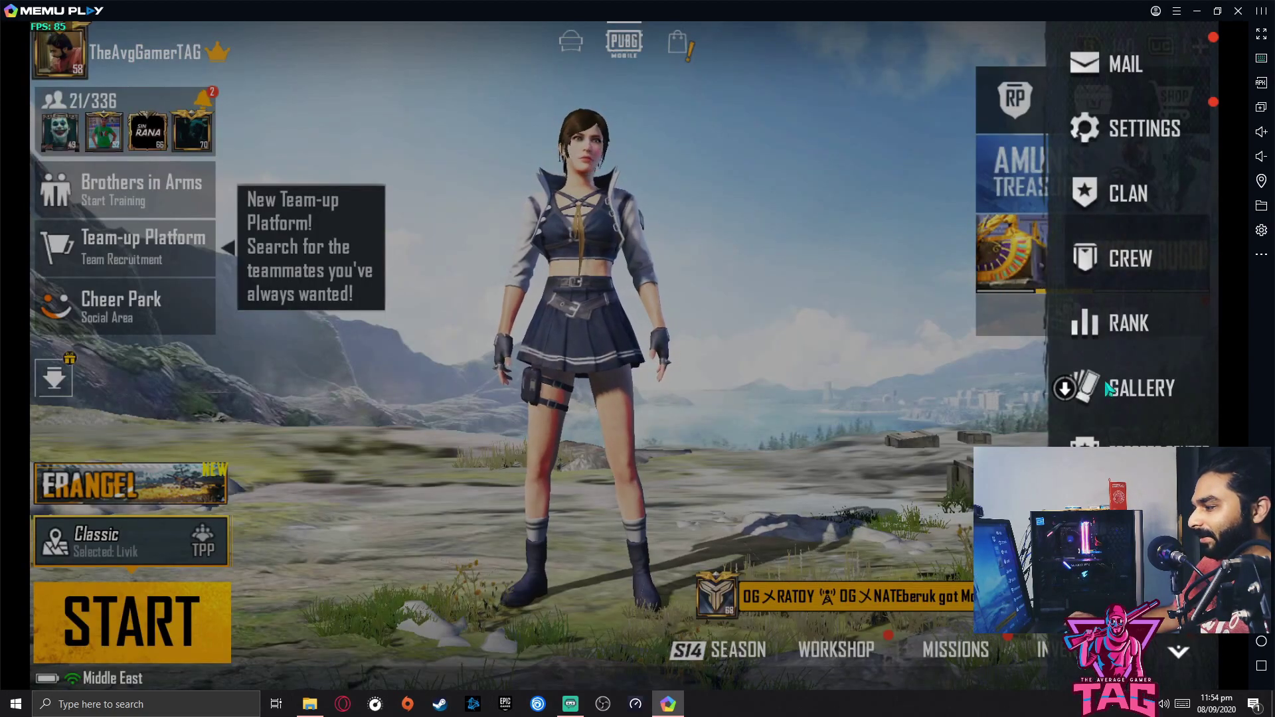
left_click_drag(1107, 381, 1125, 317)
left_click(1118, 114)
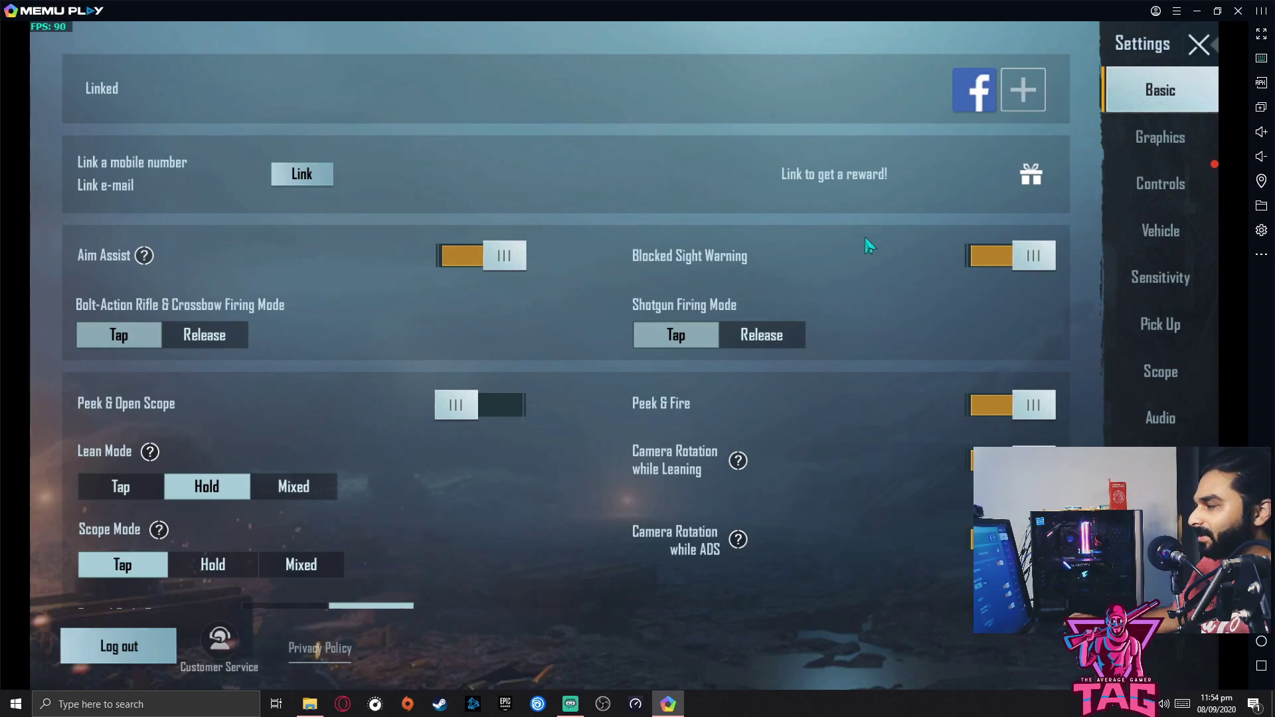
left_click_drag(1015, 316, 911, 221)
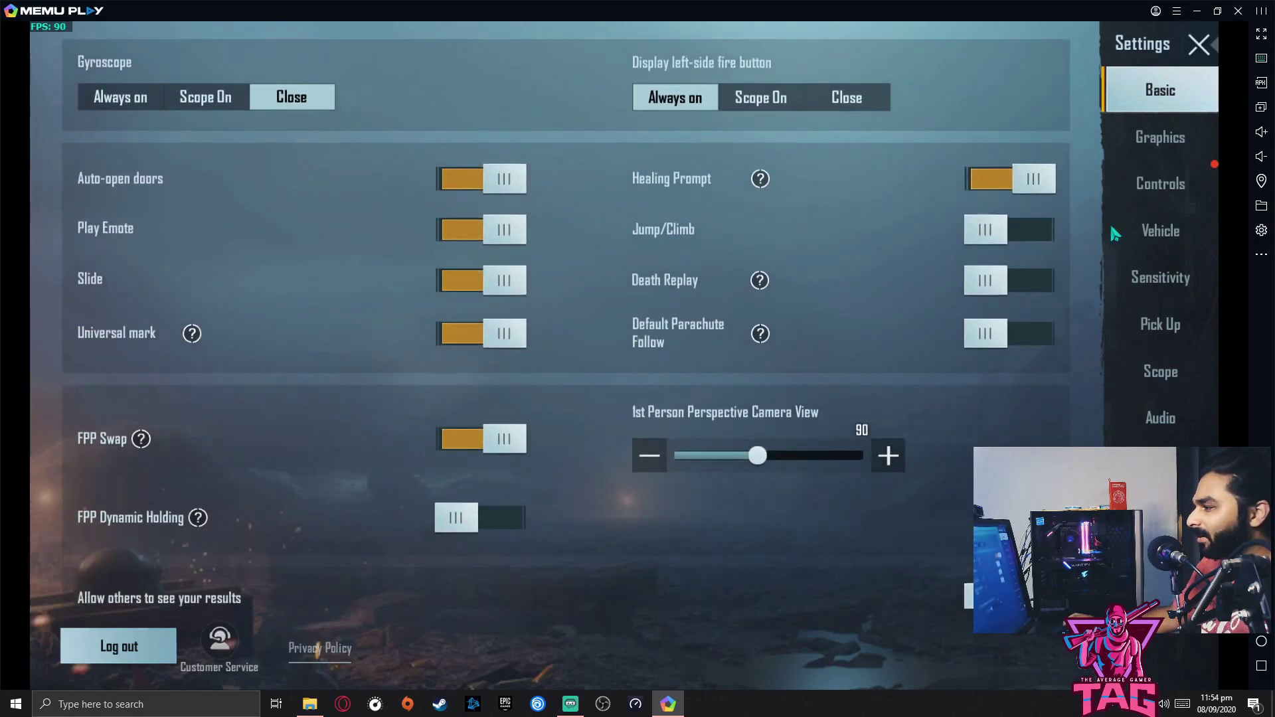
left_click(1160, 418)
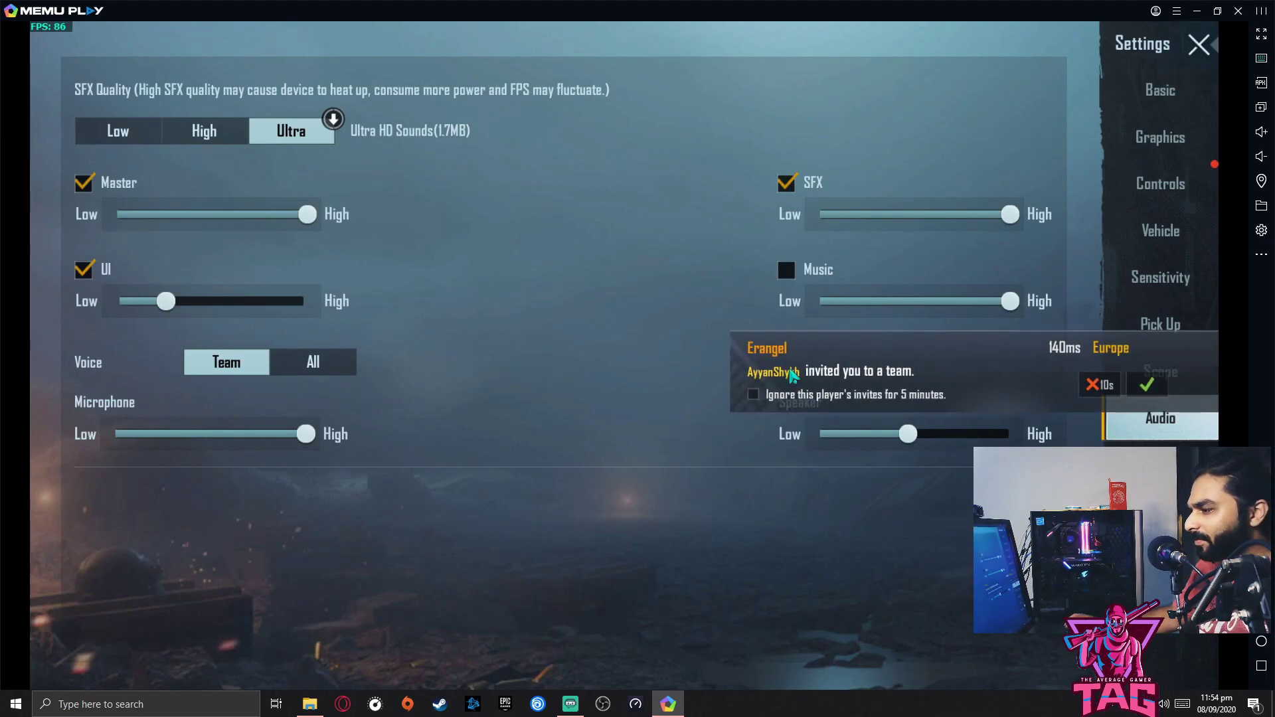
left_click(1093, 385)
left_click(1095, 387)
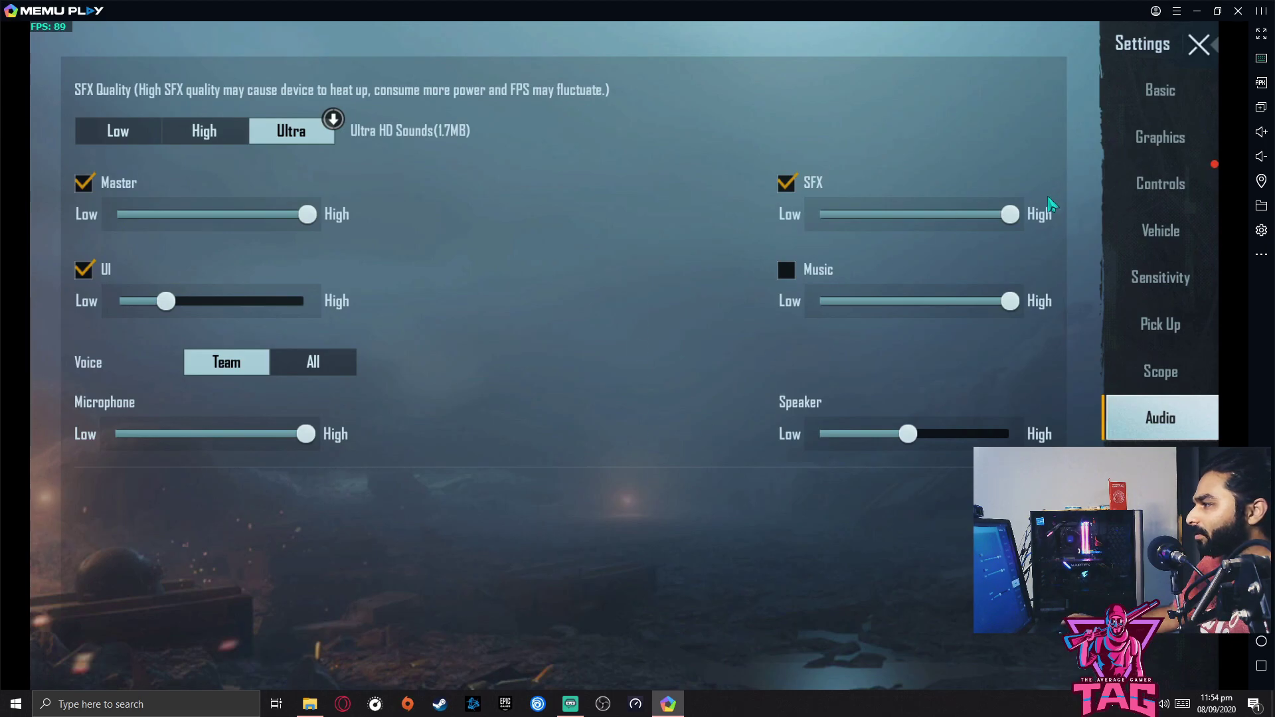
- Set Graphics to HD and frame rate to Extreme, then close PUBG MOBILE from recent apps
left_click(1180, 138)
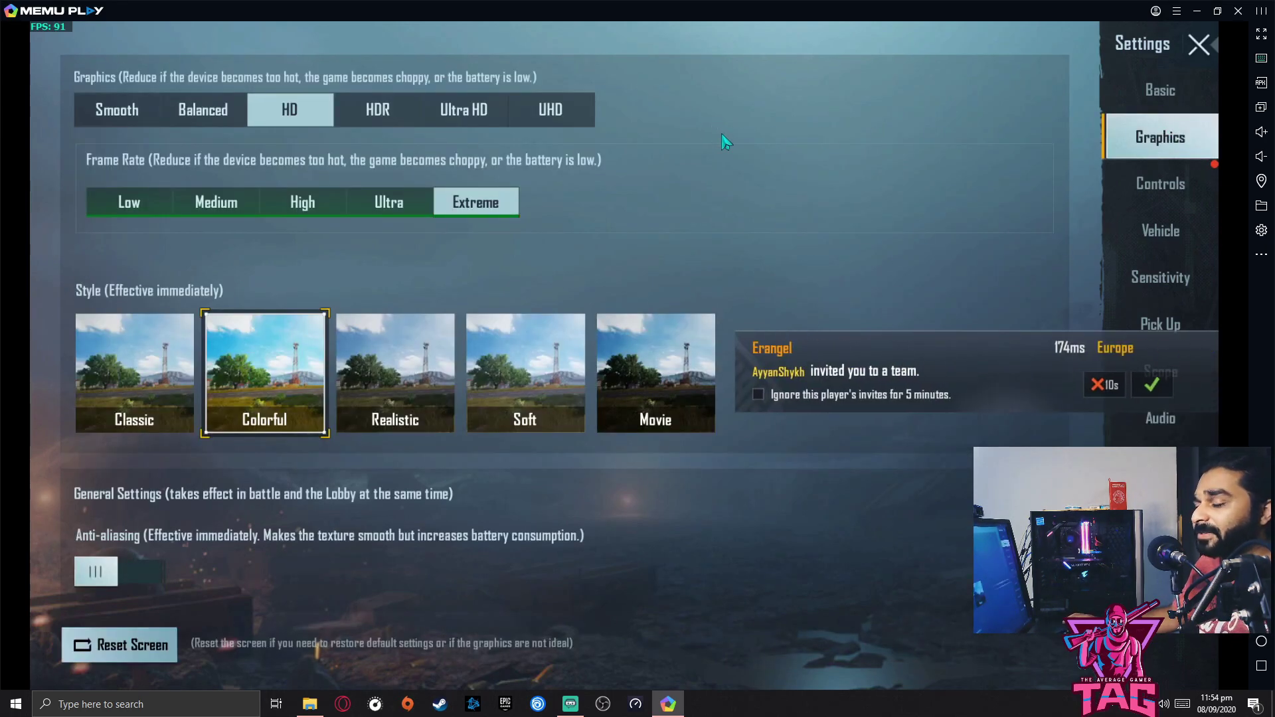
left_click(754, 396)
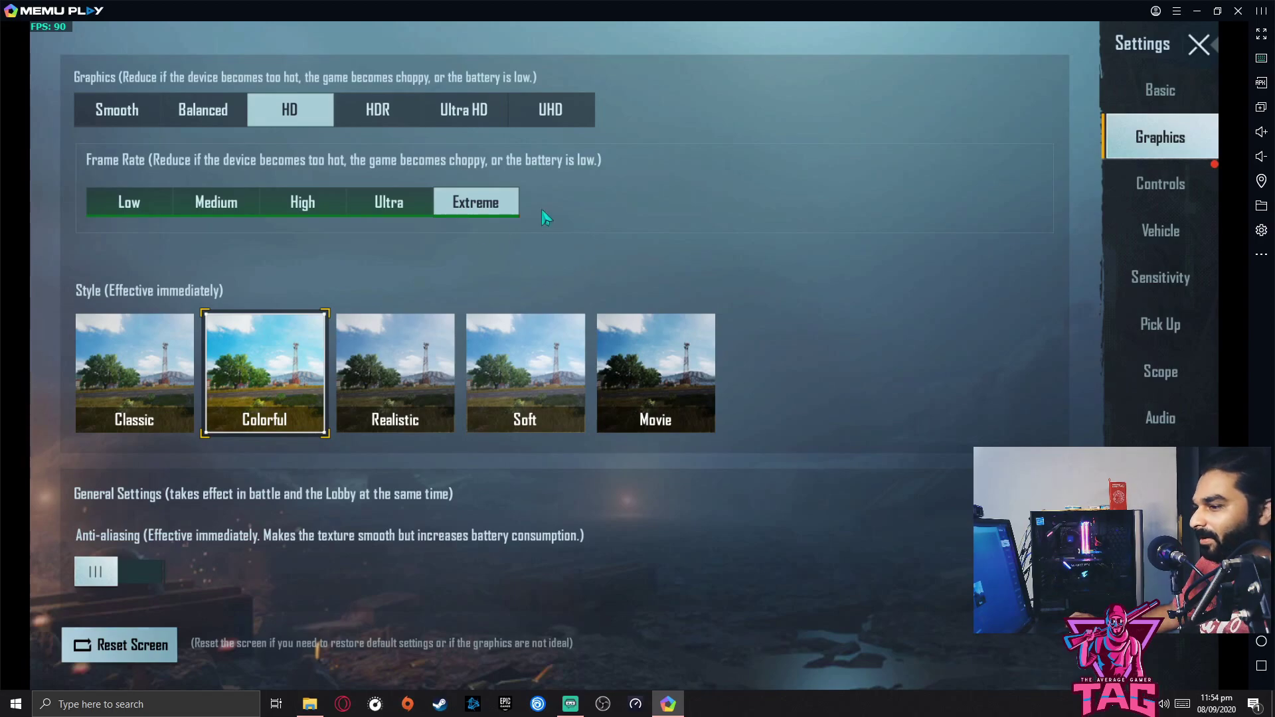
scroll(835, 162, "down", 8)
left_click_drag(795, 258, 820, 529)
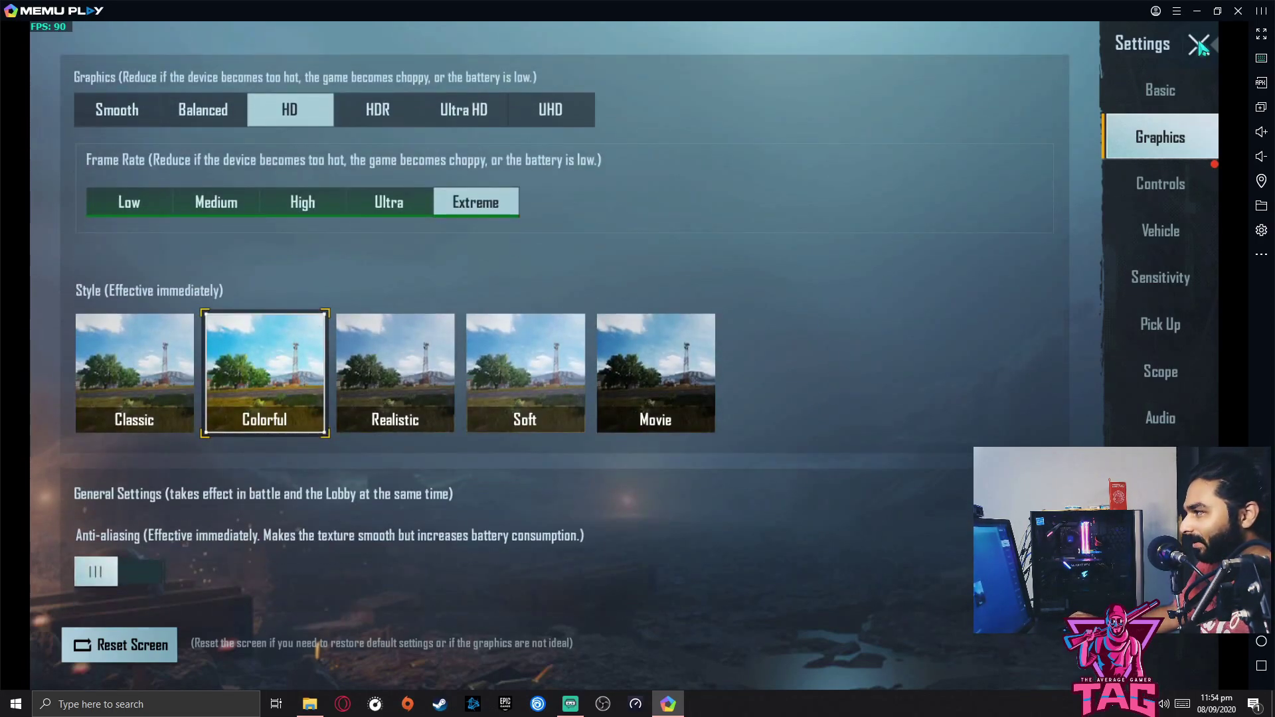
left_click(1200, 44)
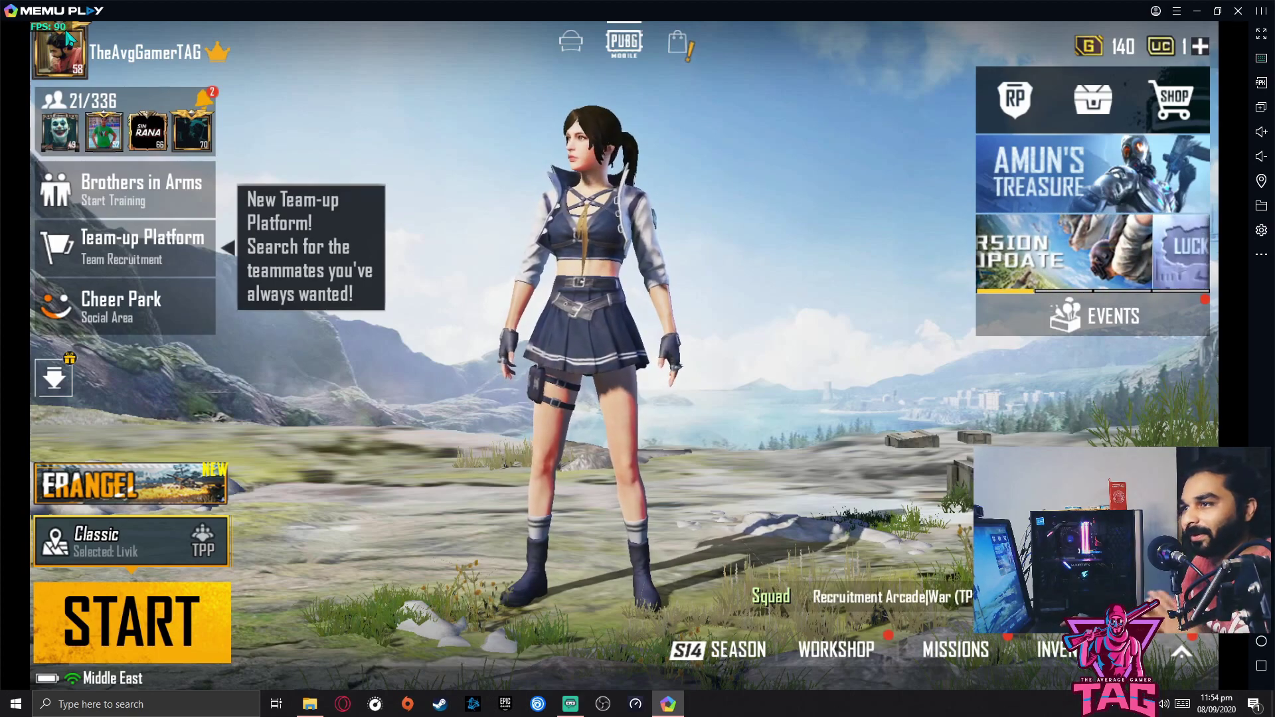
left_click(1261, 666)
left_click(877, 518)
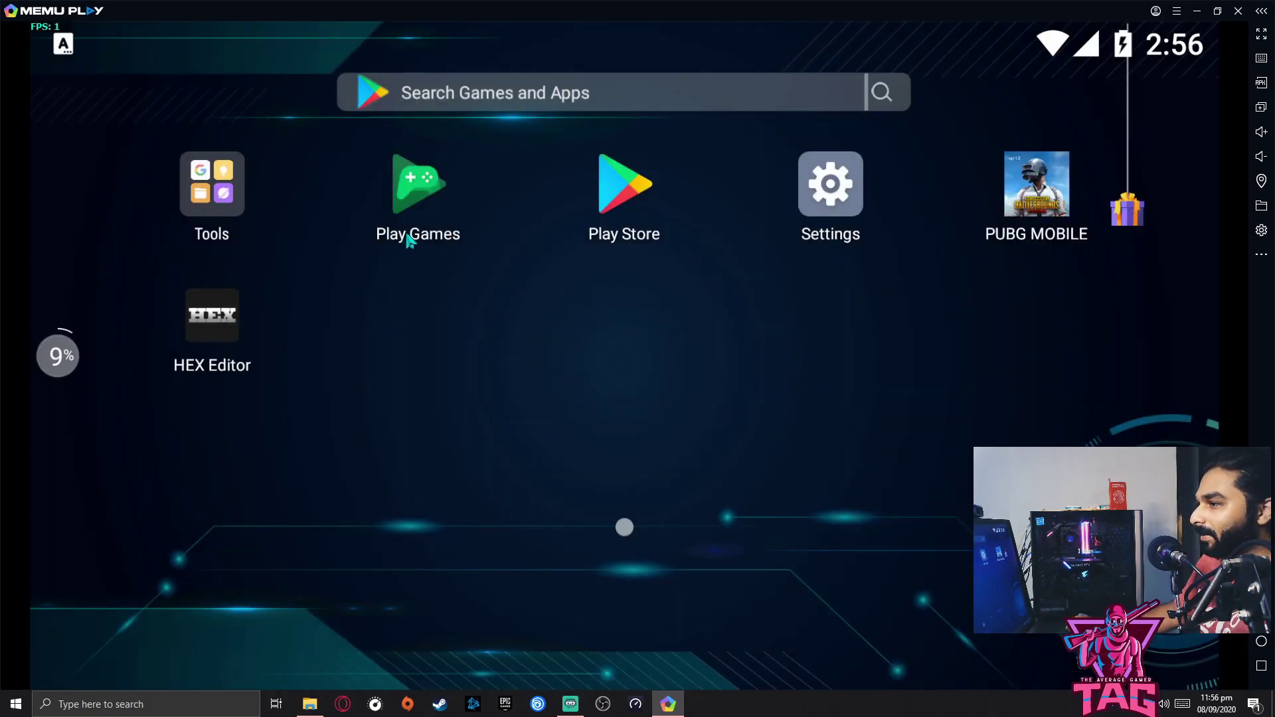
left_click(639, 197)
left_click(500, 119)
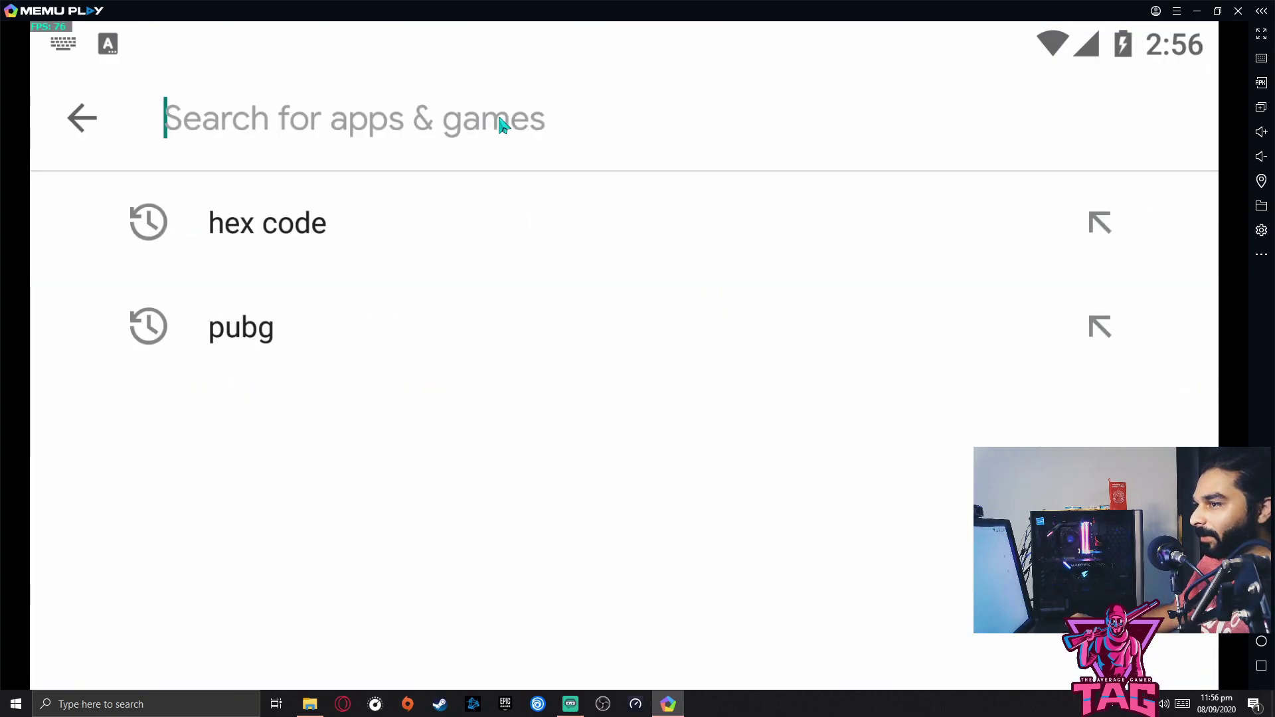
type("hex edi")
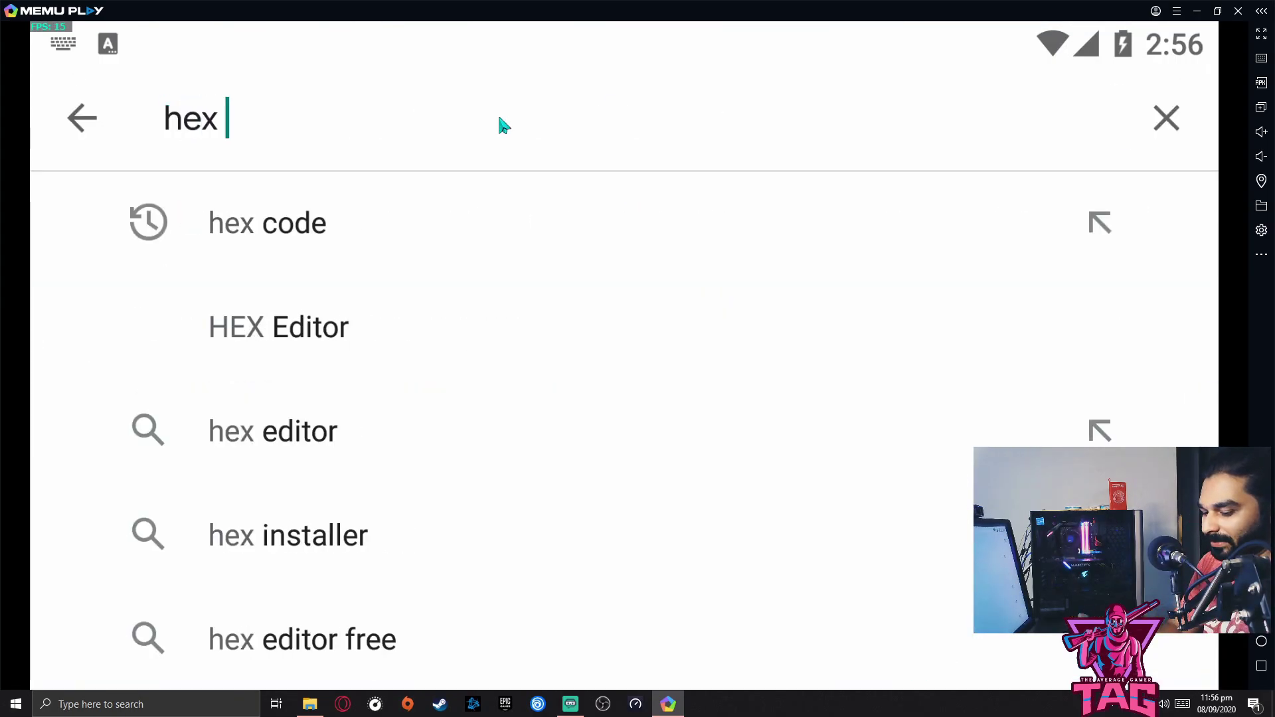
left_click(359, 269)
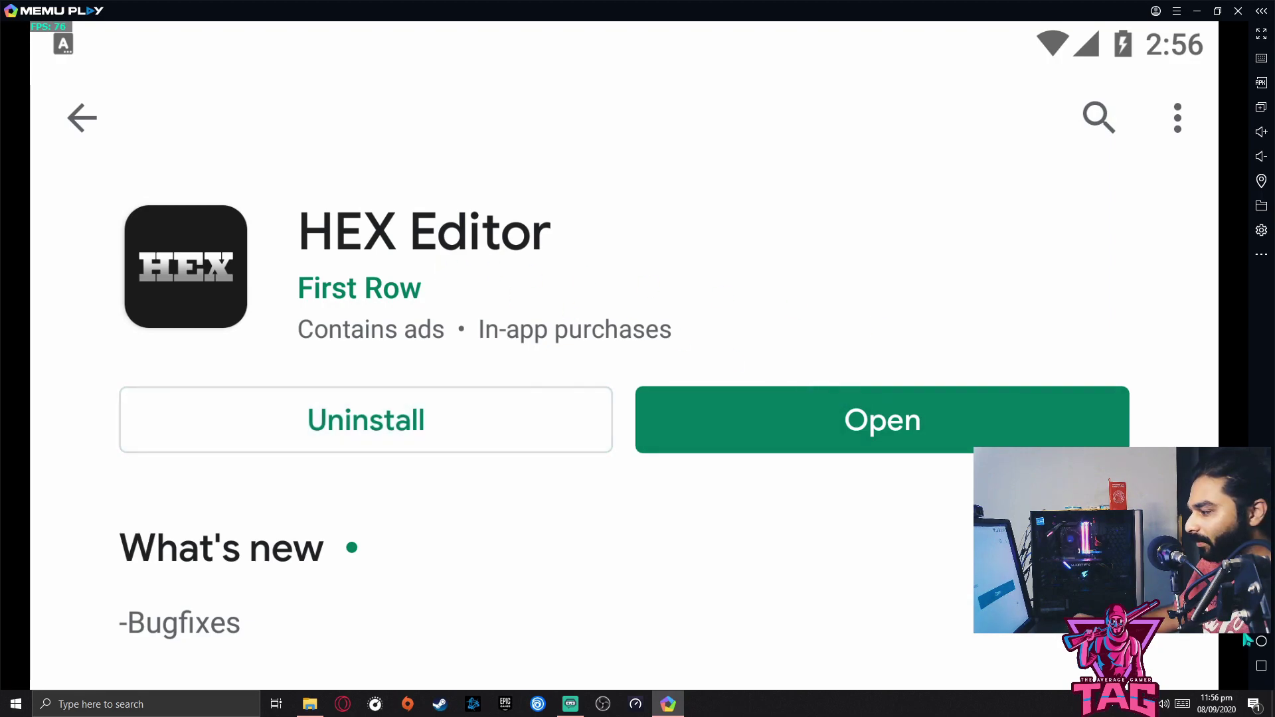
left_click(1262, 667)
left_click_drag(747, 473, 686, 438)
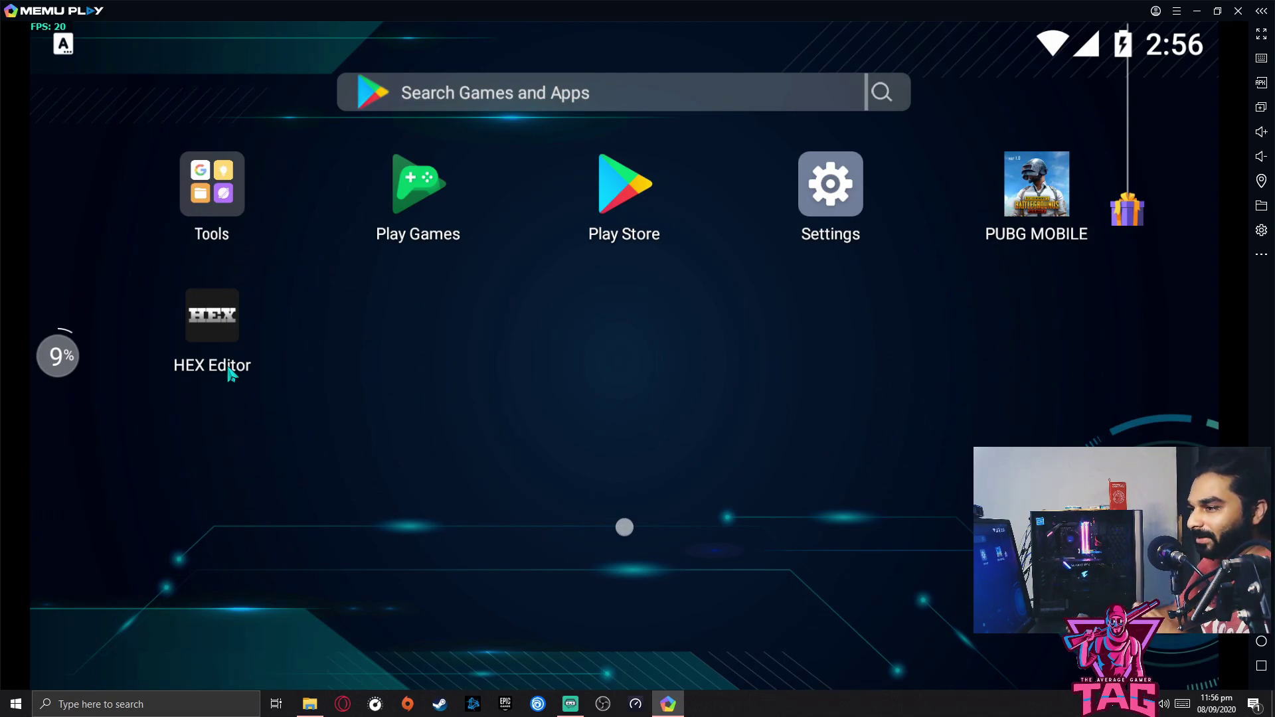
- Launch HEX Editor and browse external storage to Android/data/com.tencent.ig
left_click(228, 371)
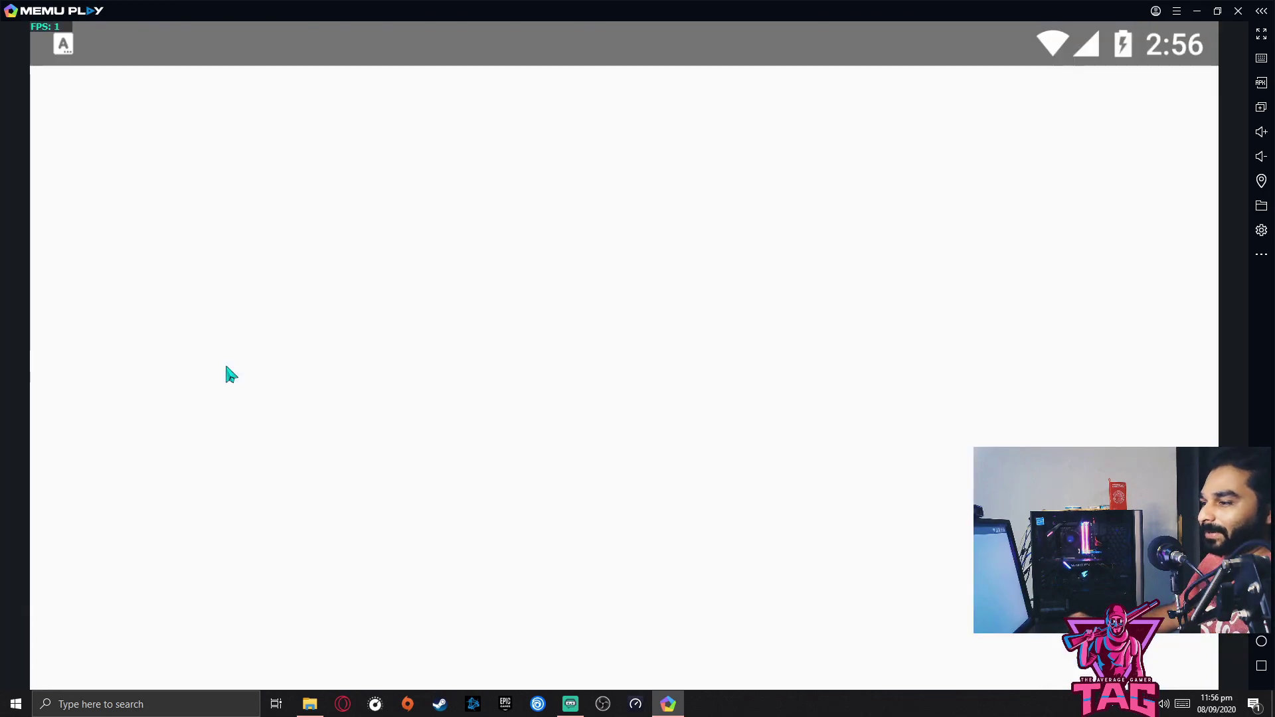
left_click(635, 362)
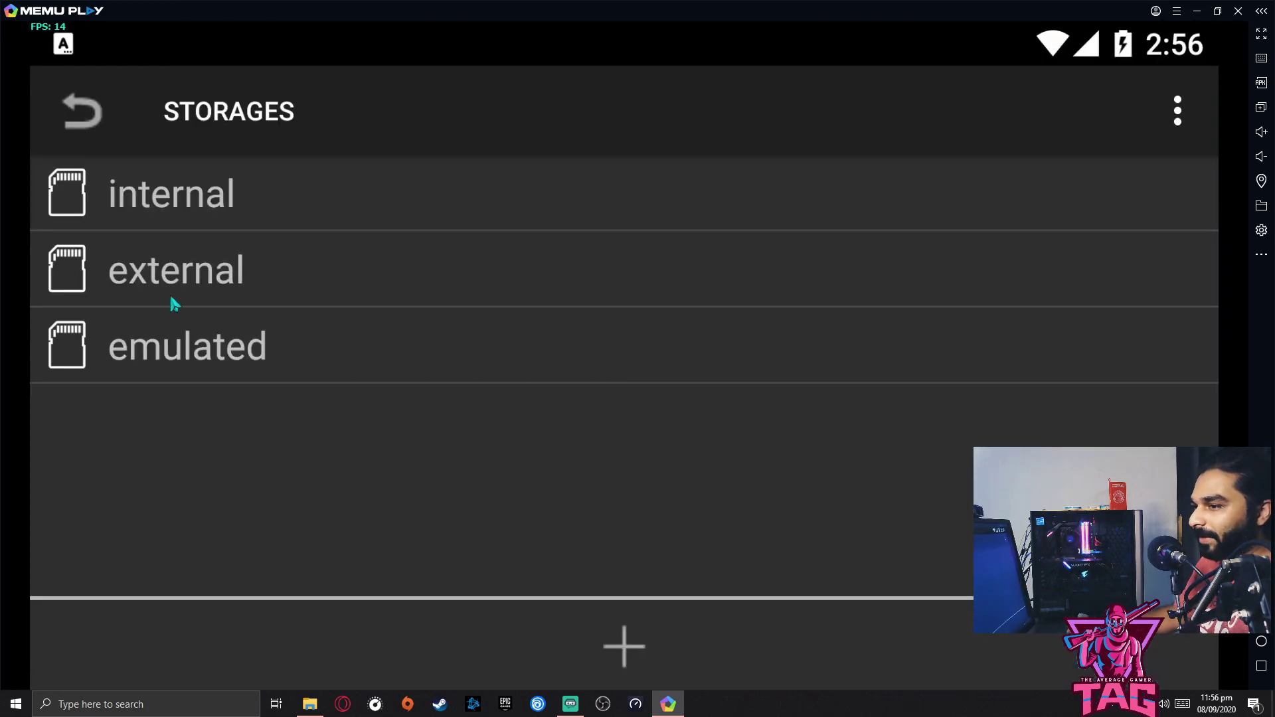
left_click(187, 284)
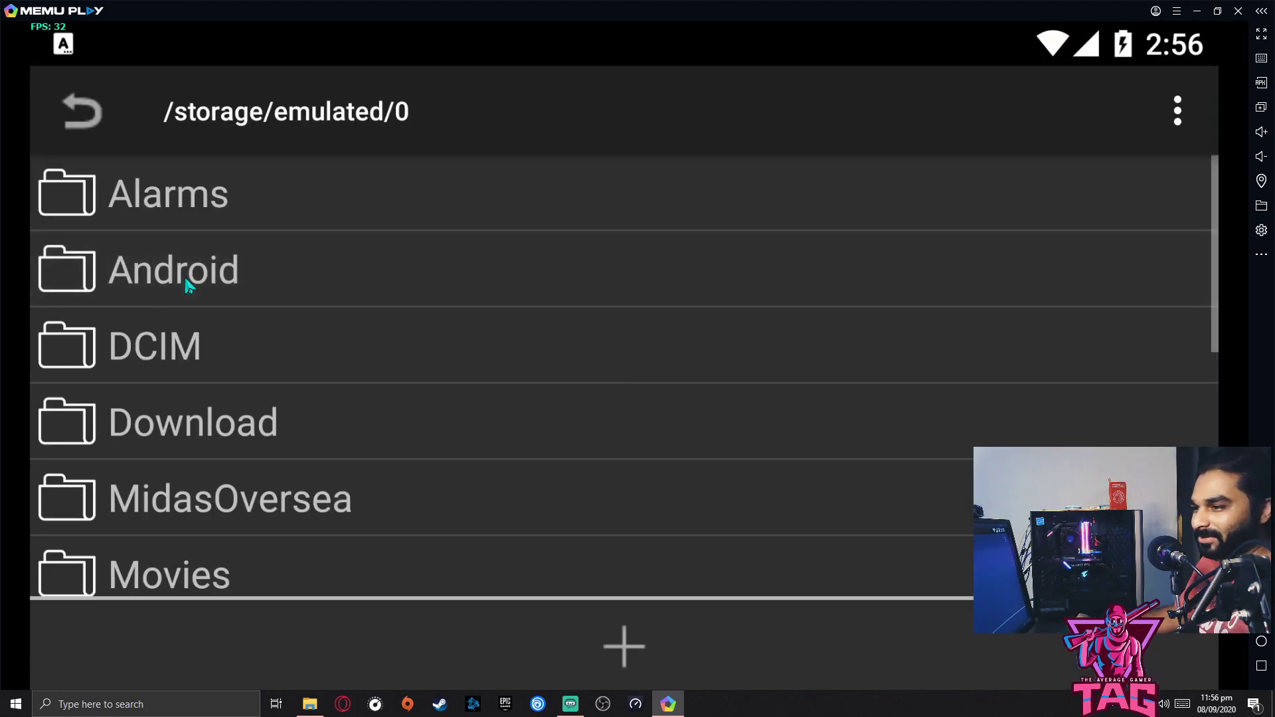
left_click(228, 276)
left_click(178, 214)
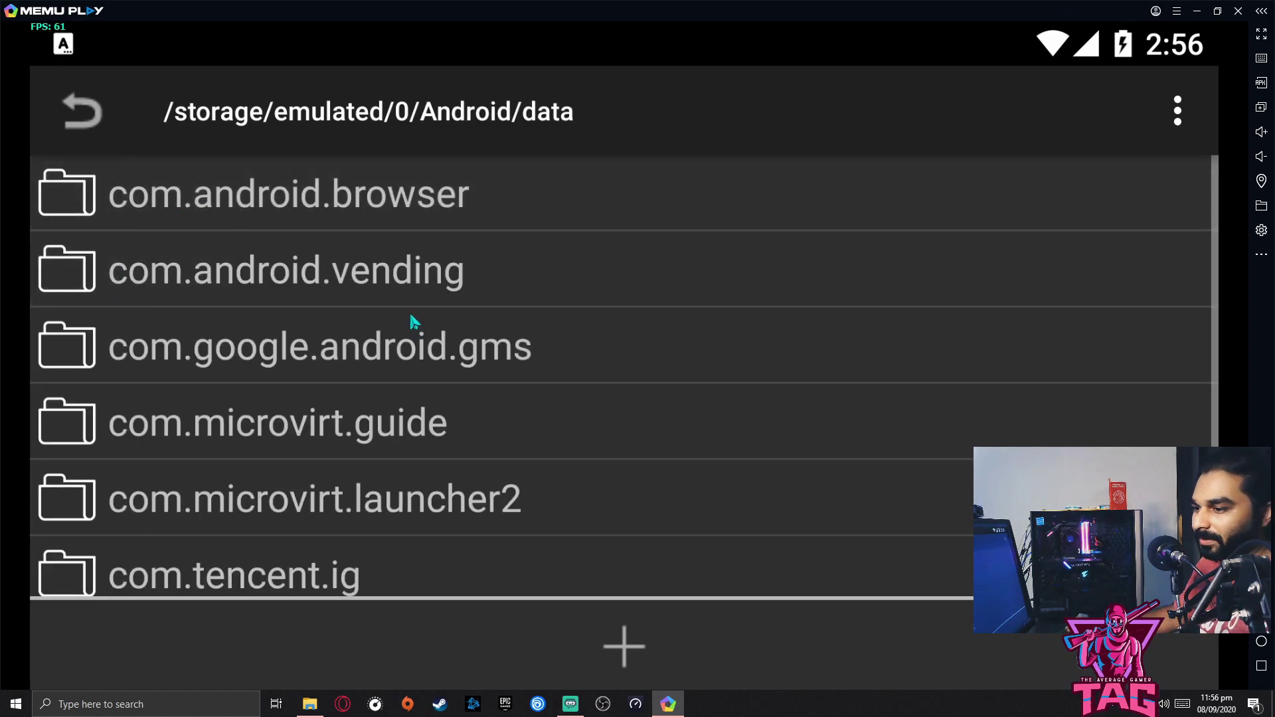
scroll(419, 318, "down", 1)
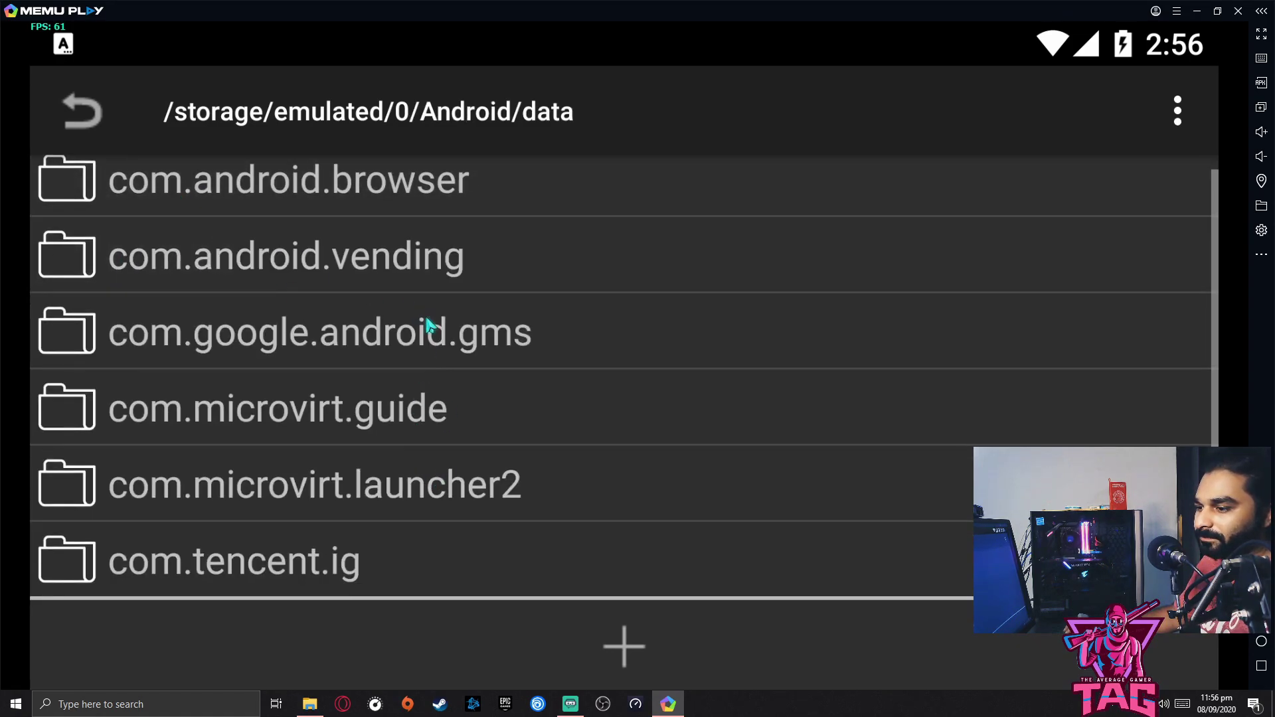
left_click(294, 582)
- Go through files/UE4Game/ShadowTrackerExtra/ShadowTrackerExtra/Saved and open Active.sav
left_click(190, 300)
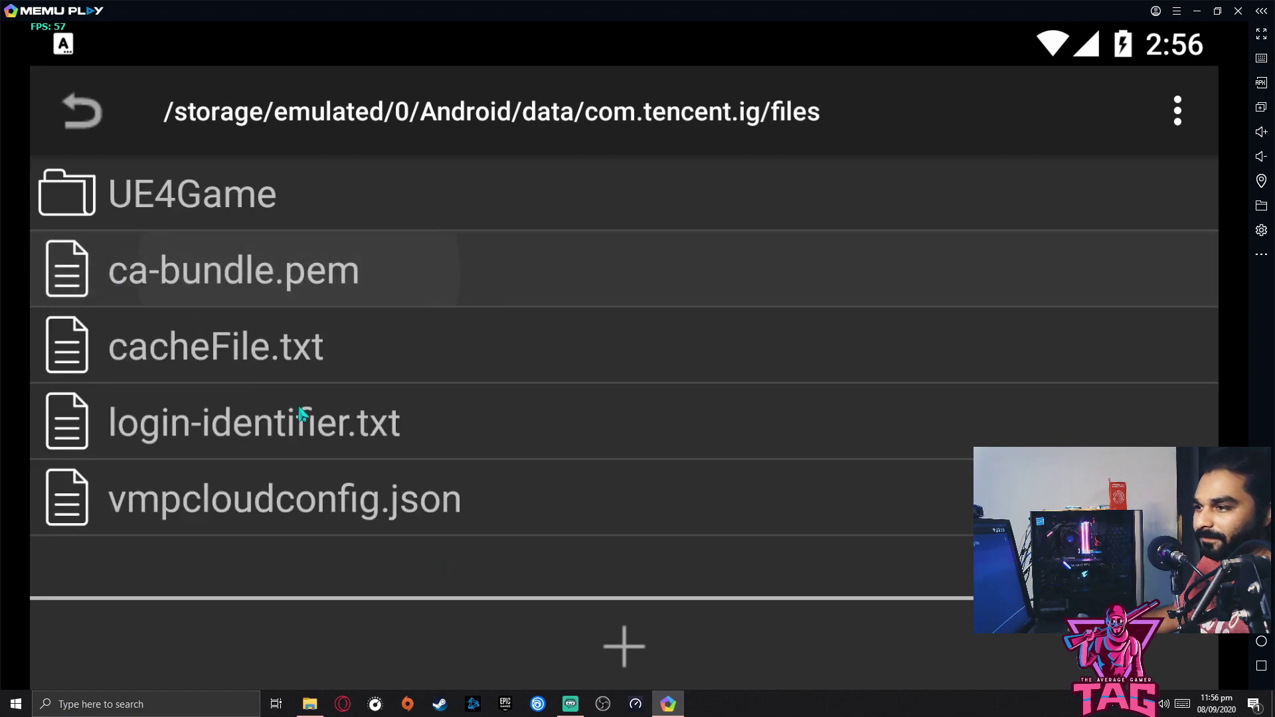
left_click(192, 204)
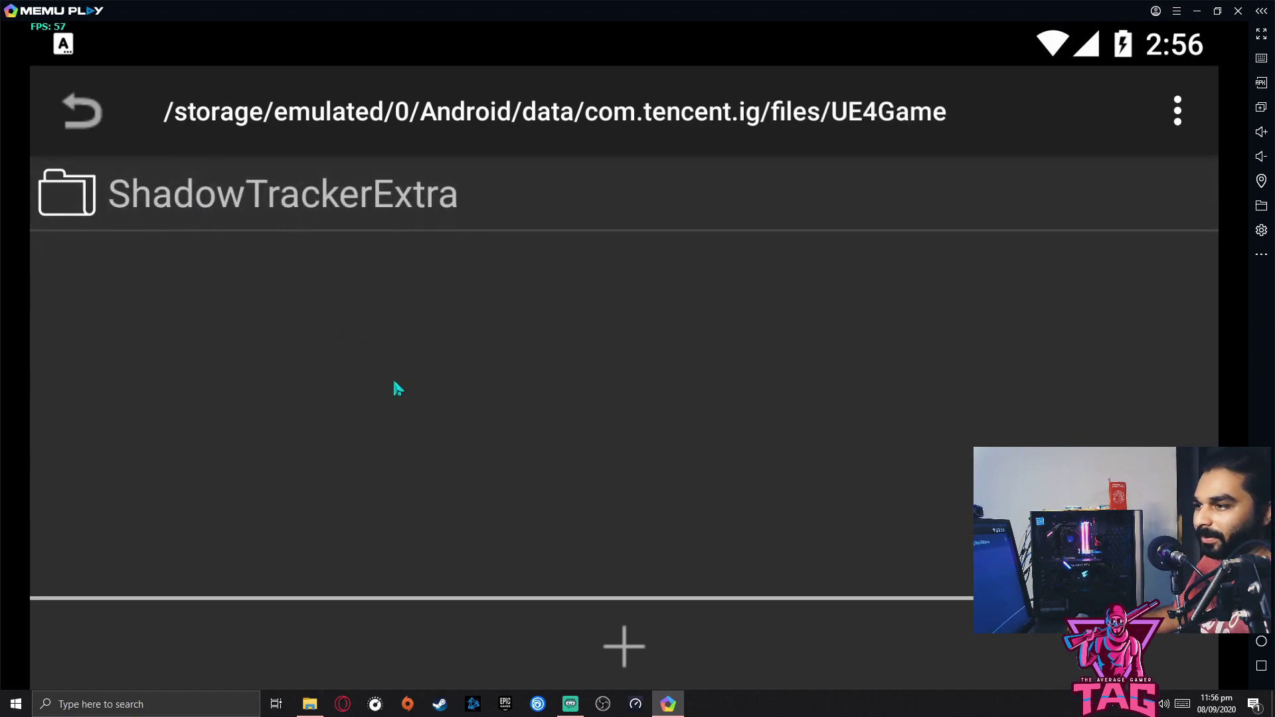
left_click(252, 207)
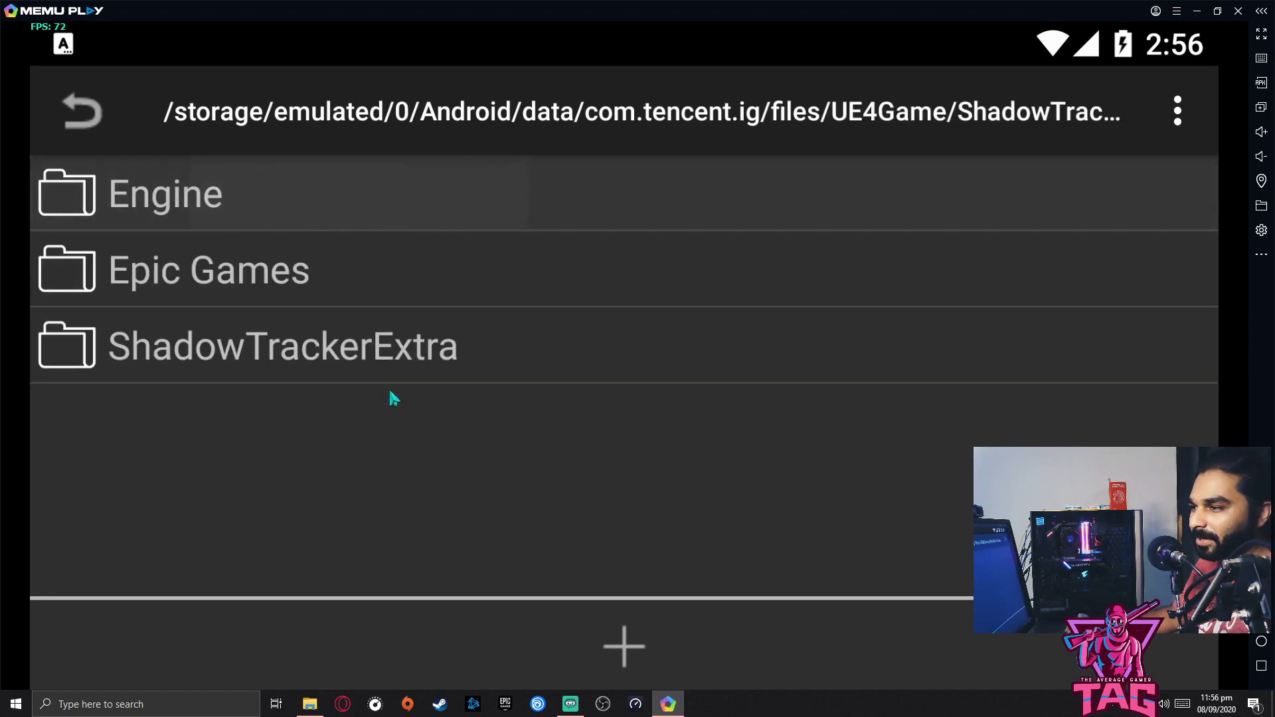
left_click(255, 359)
left_click(209, 258)
scroll(349, 281, "down", 4)
scroll(201, 406, "up", 4)
scroll(335, 452, "down", 10)
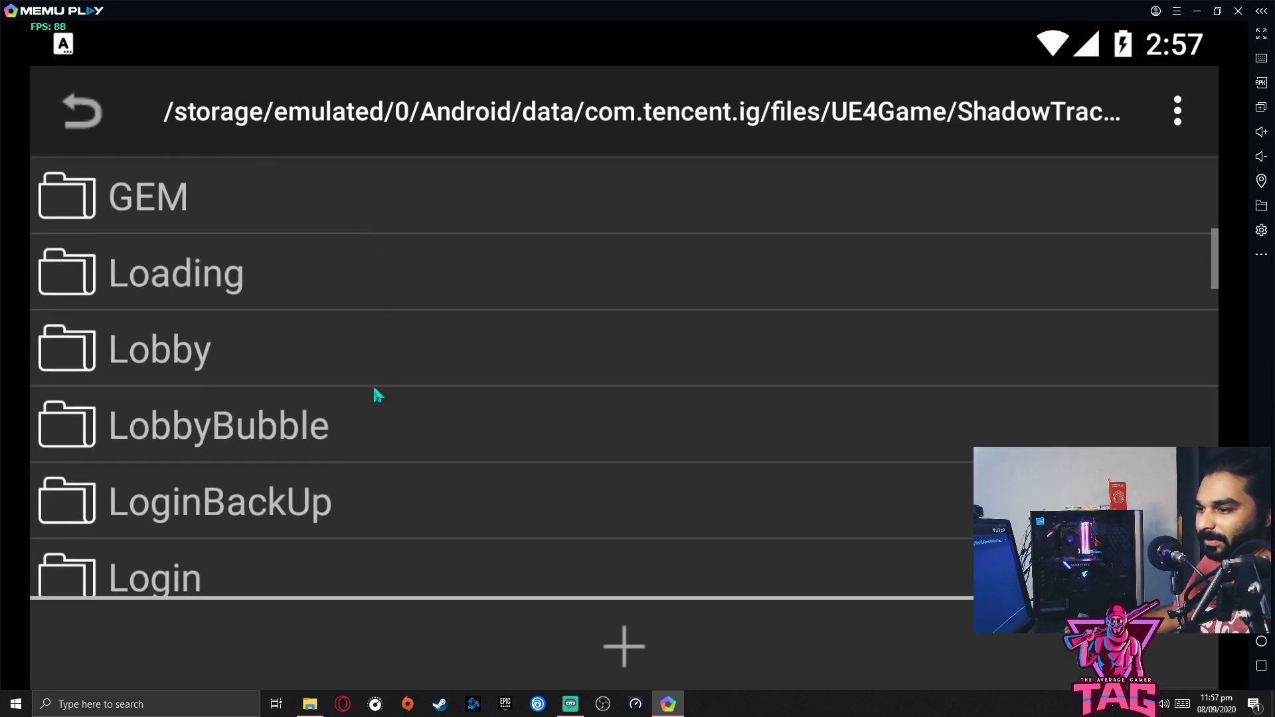
scroll(427, 424, "down", 7)
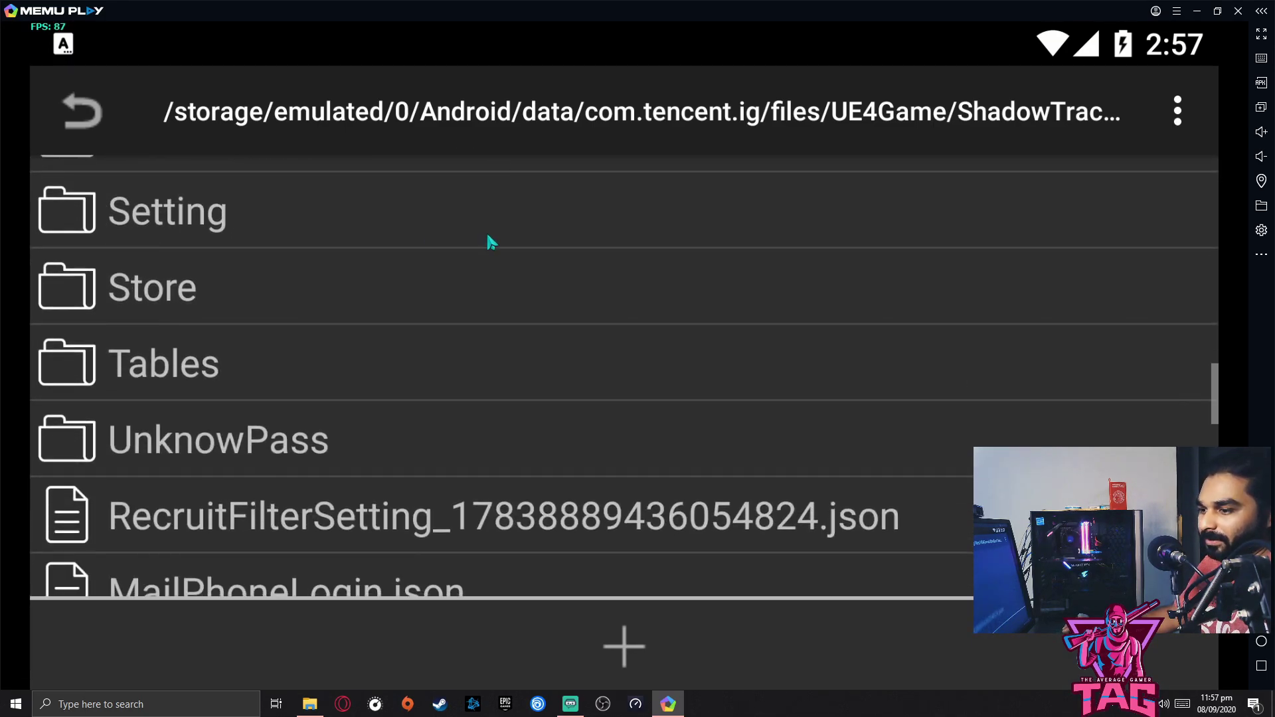
left_click(179, 402)
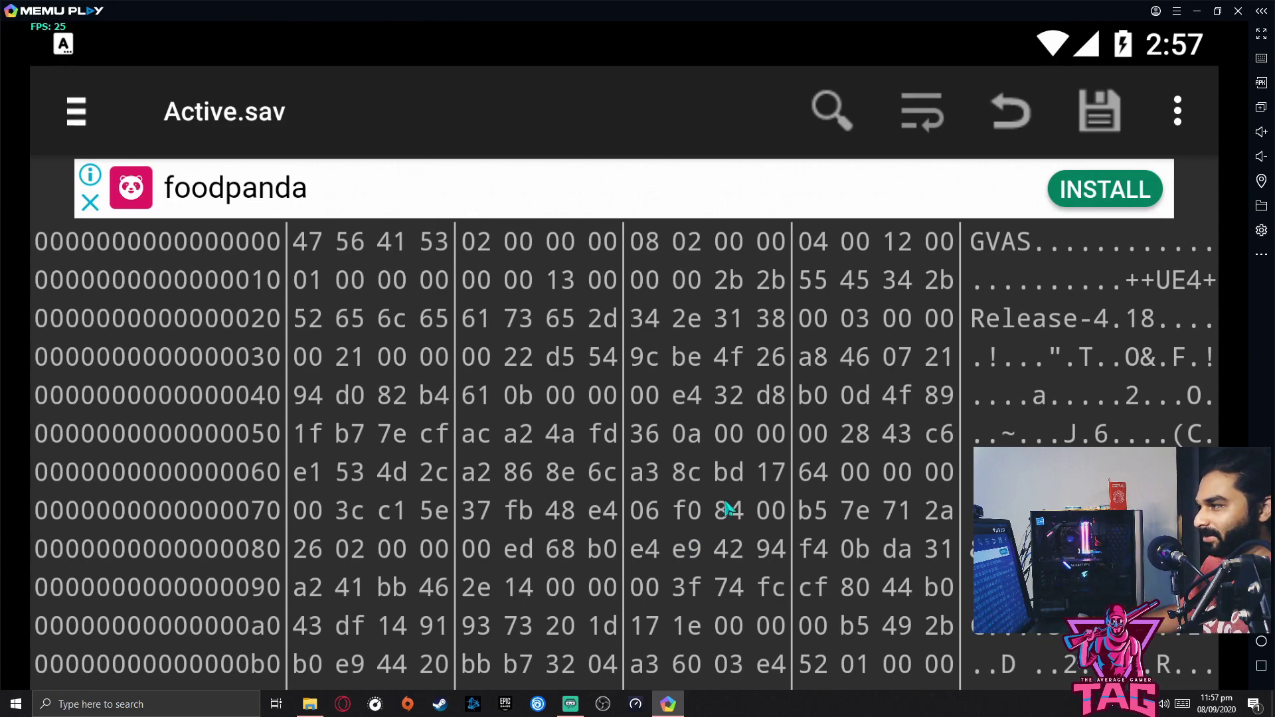
- Search Active.sav for the String 'FPS' to locate the FPSLevel entry
left_click(835, 124)
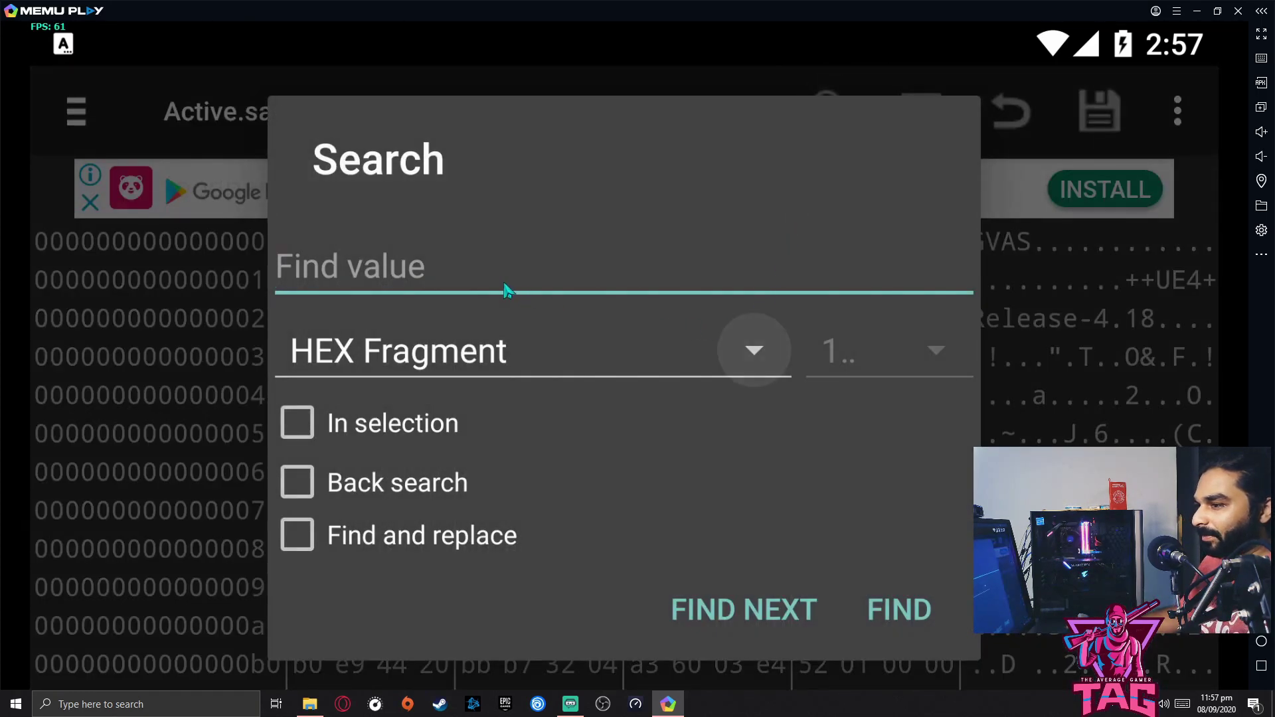
type("FPS")
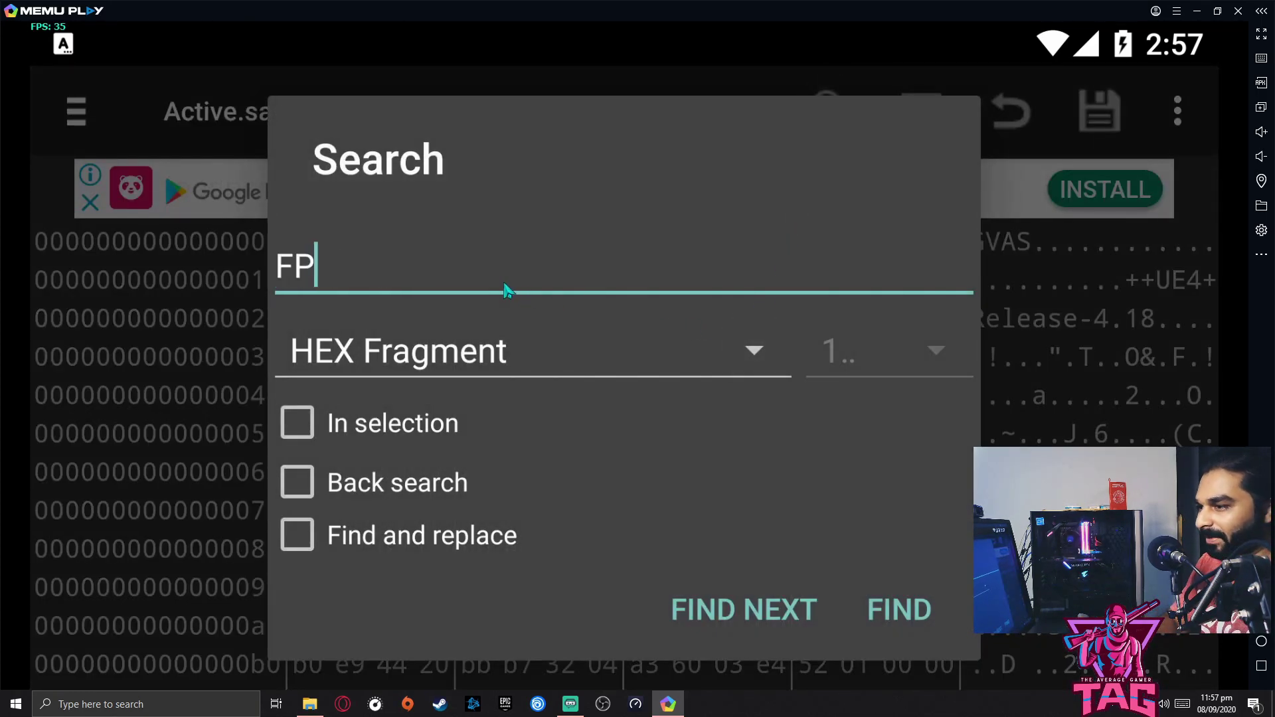
left_click(541, 359)
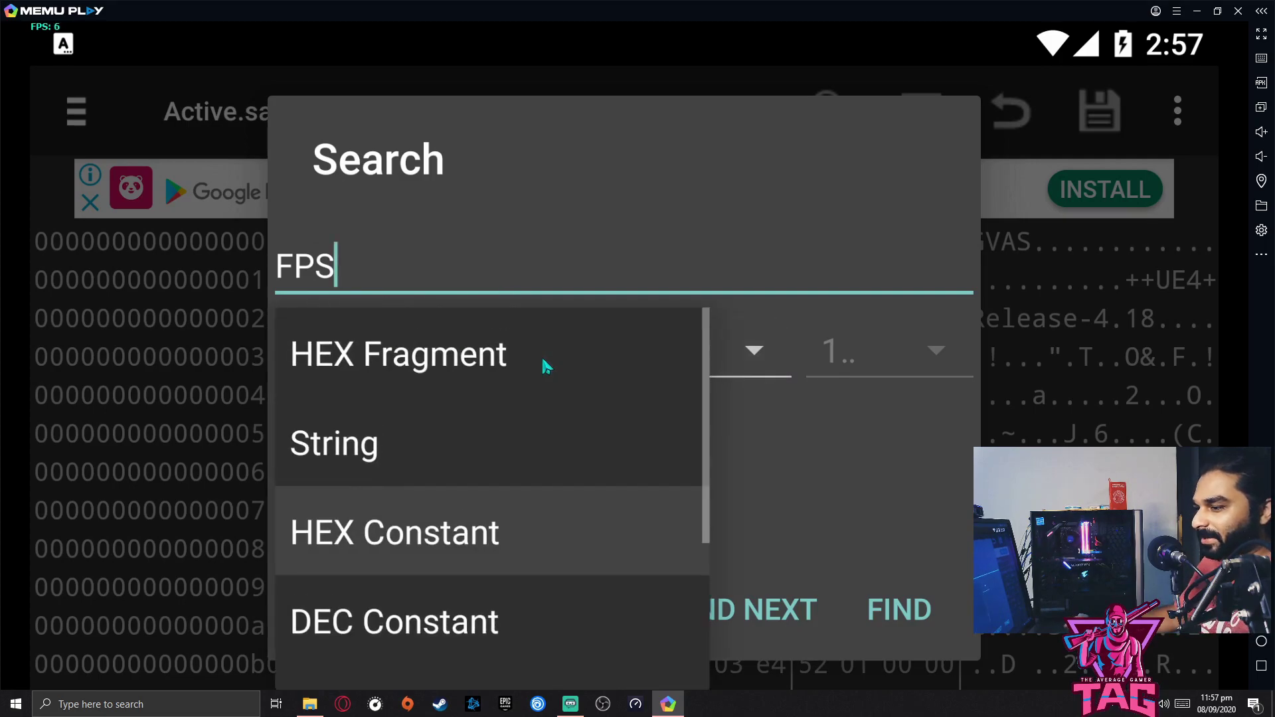
left_click(320, 457)
left_click(791, 615)
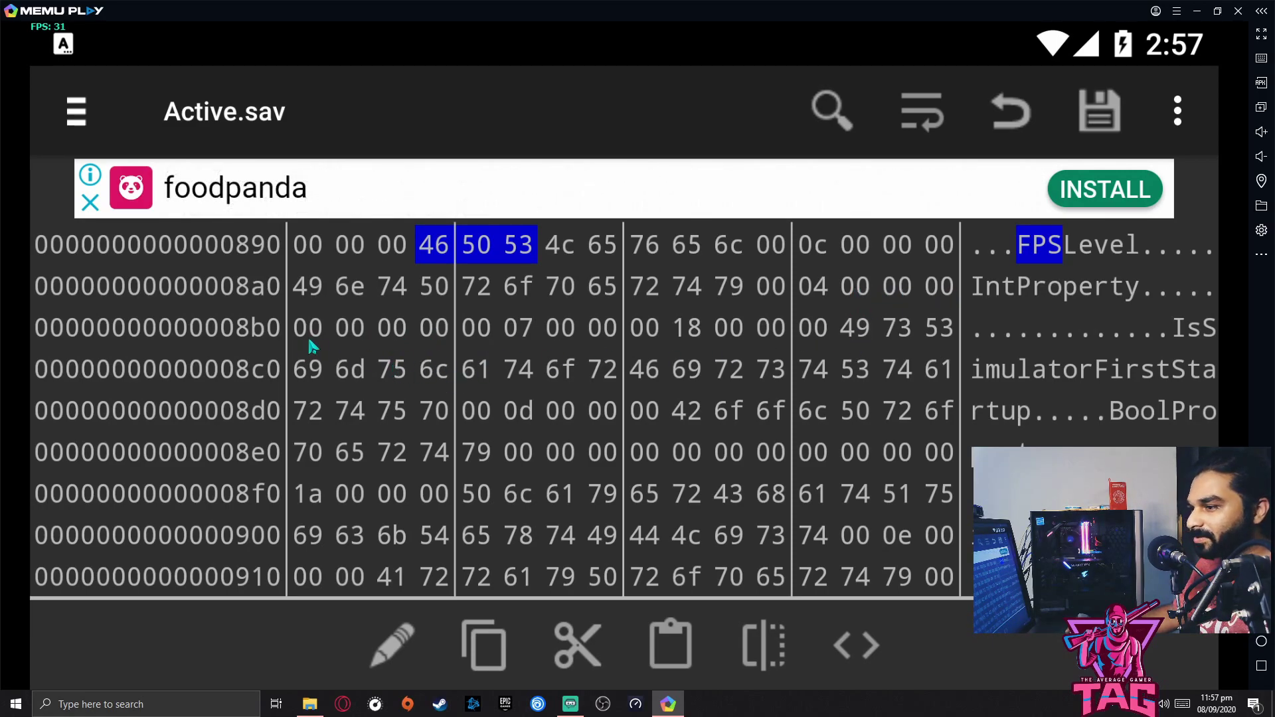
- Change the byte after FPSLevel to 07 as a HEX Fragment
left_click(518, 327)
left_click(385, 648)
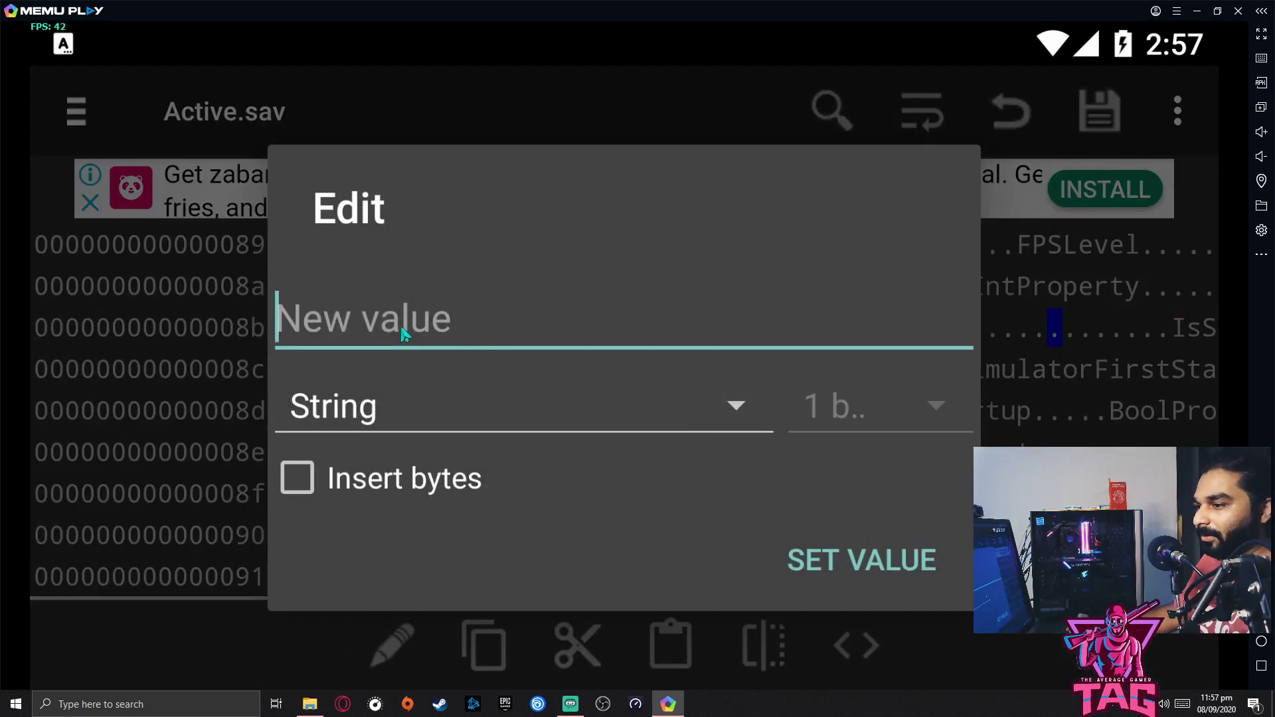
type("06")
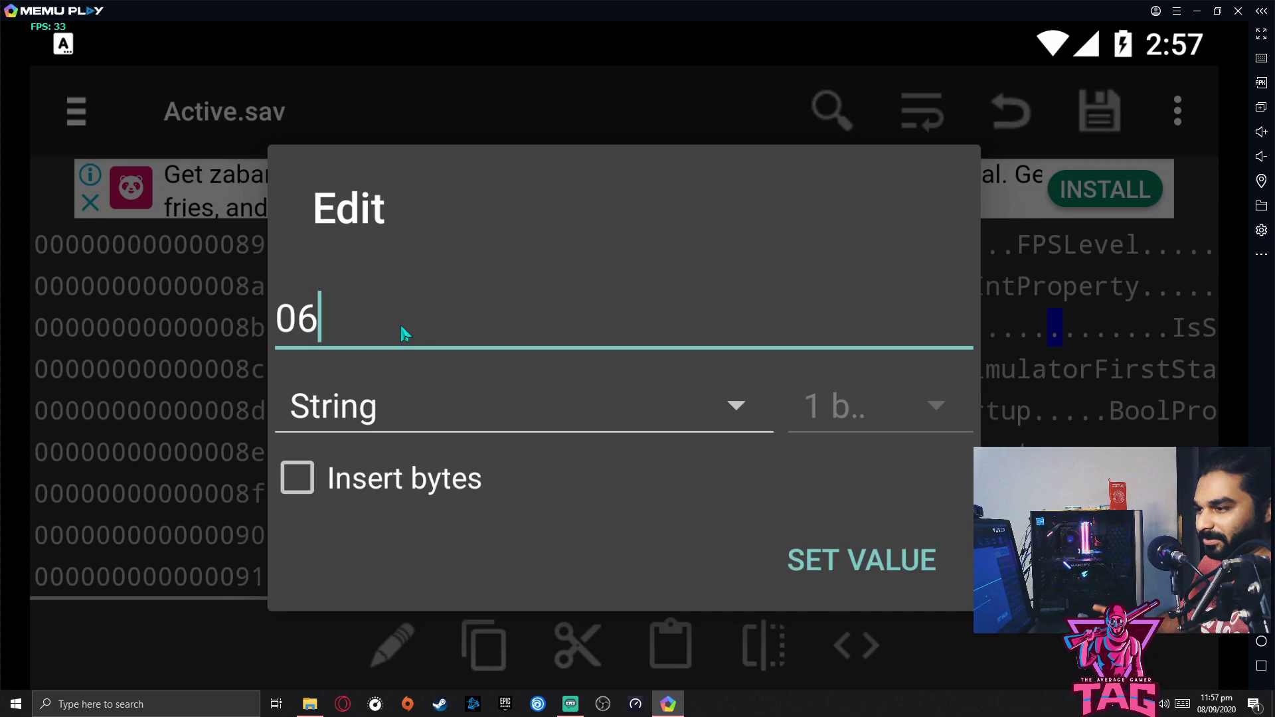
key("BackSpace")
key("BackSpace")
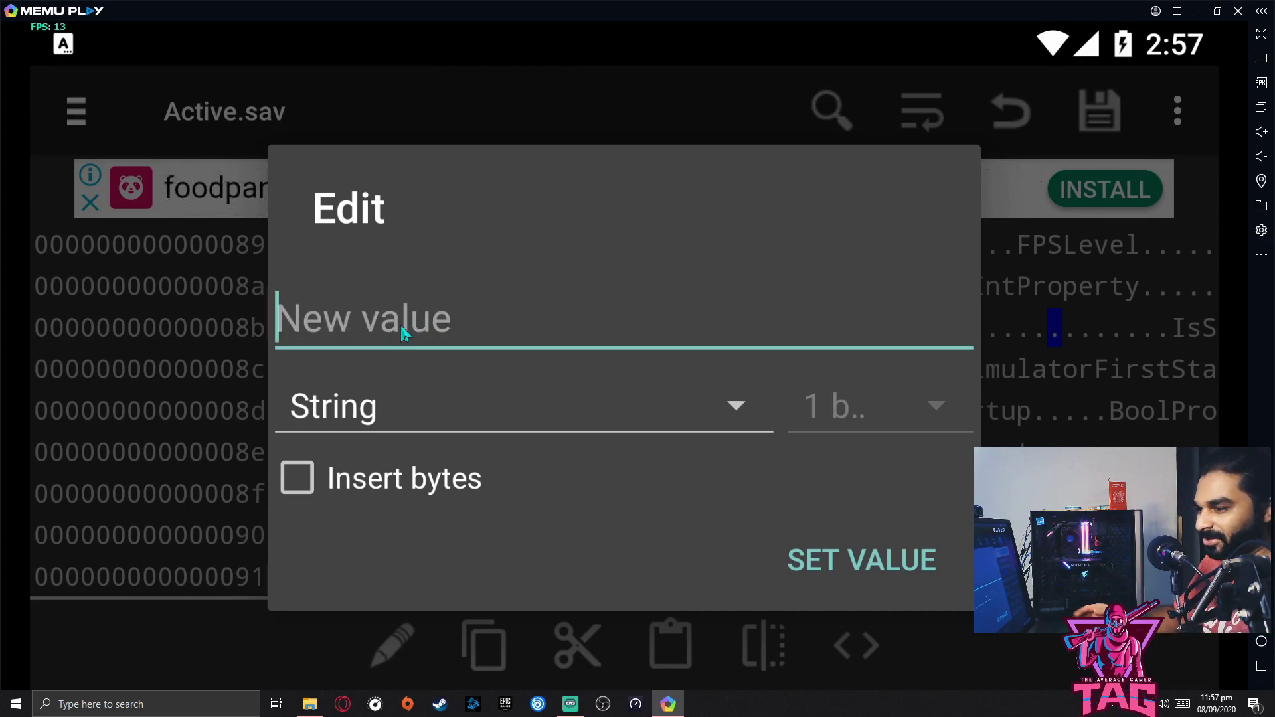
type("07")
left_click(735, 406)
scroll(547, 560, "up", 2)
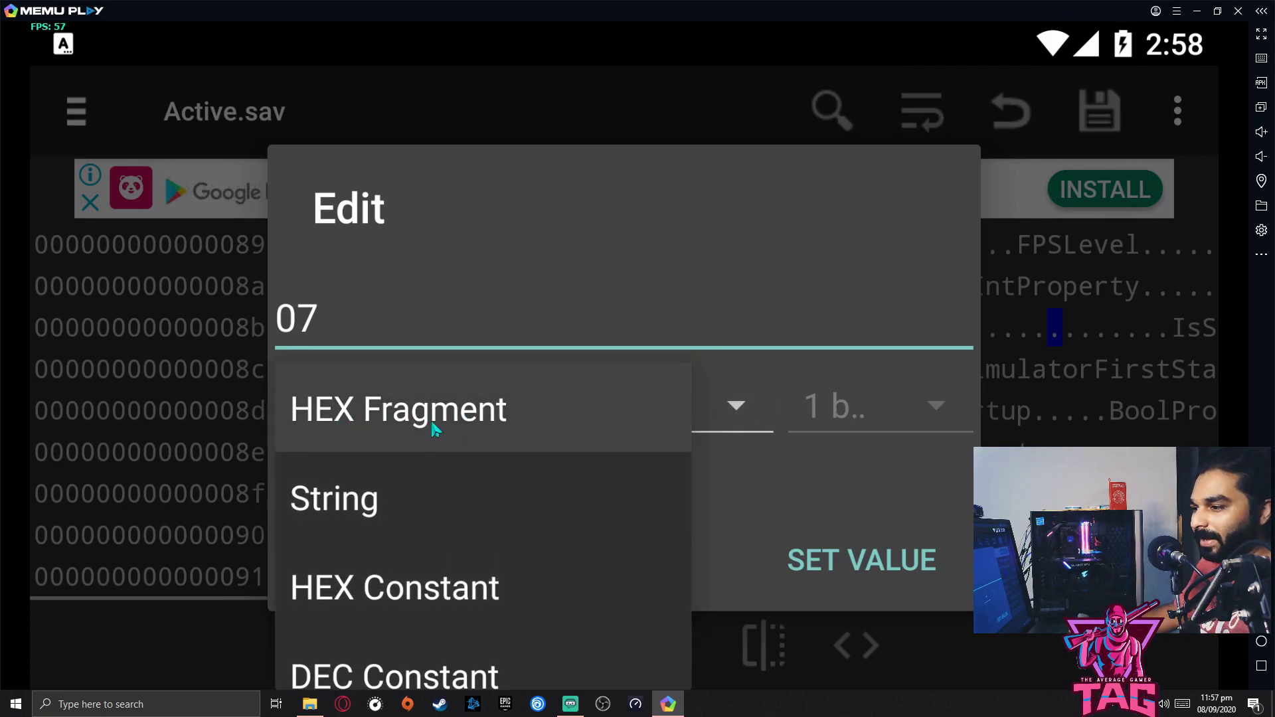
left_click(392, 427)
left_click(862, 564)
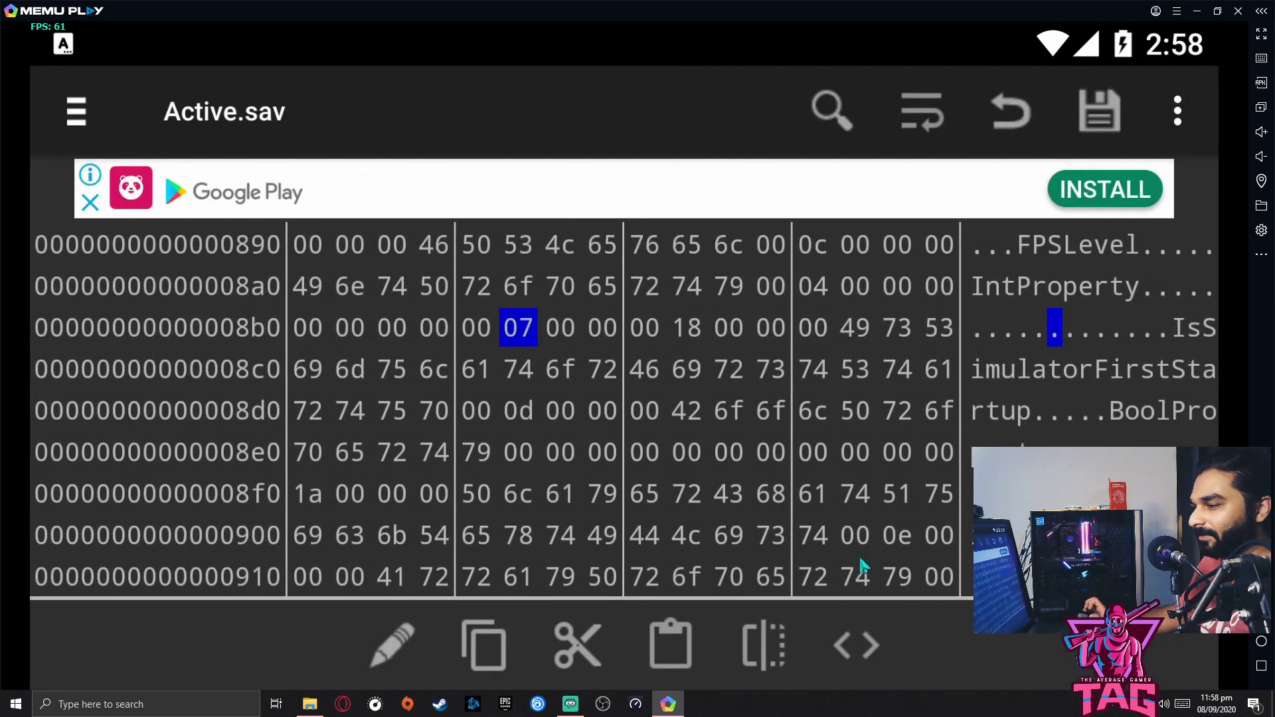
- Save the modified Active.sav and close HEX Editor from recent apps
left_click(1106, 130)
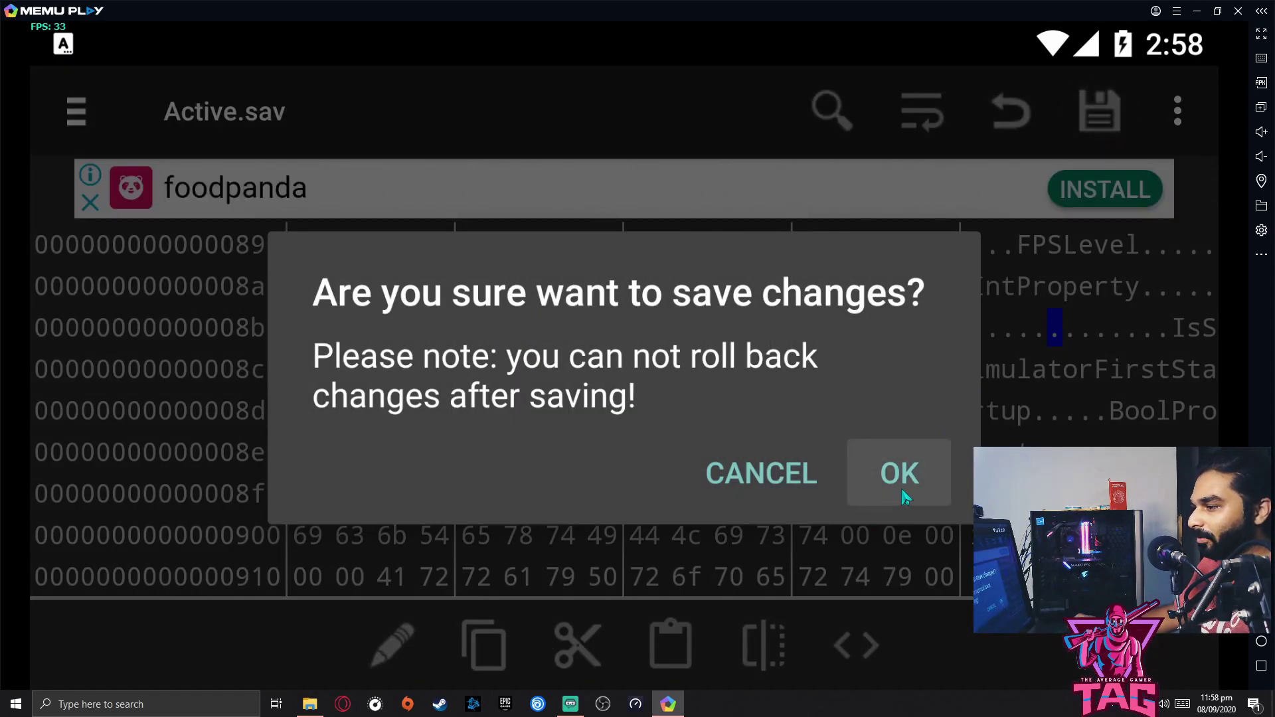
left_click(901, 497)
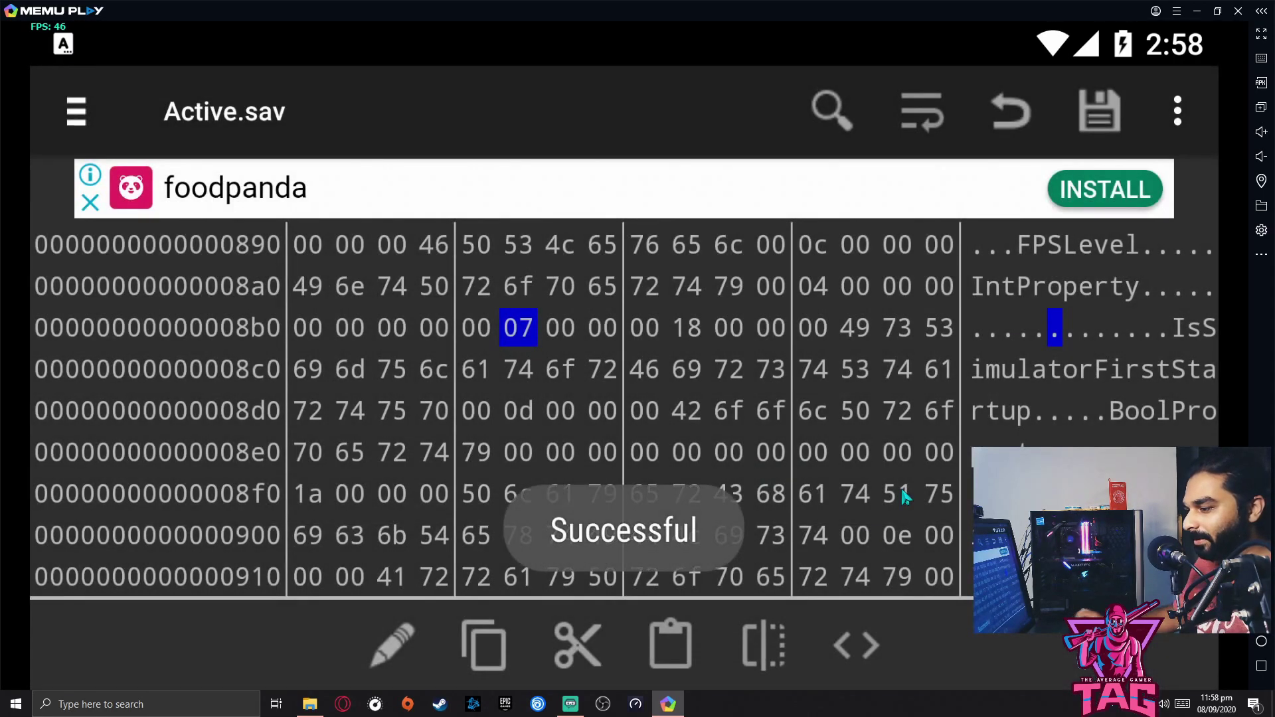
left_click(1269, 670)
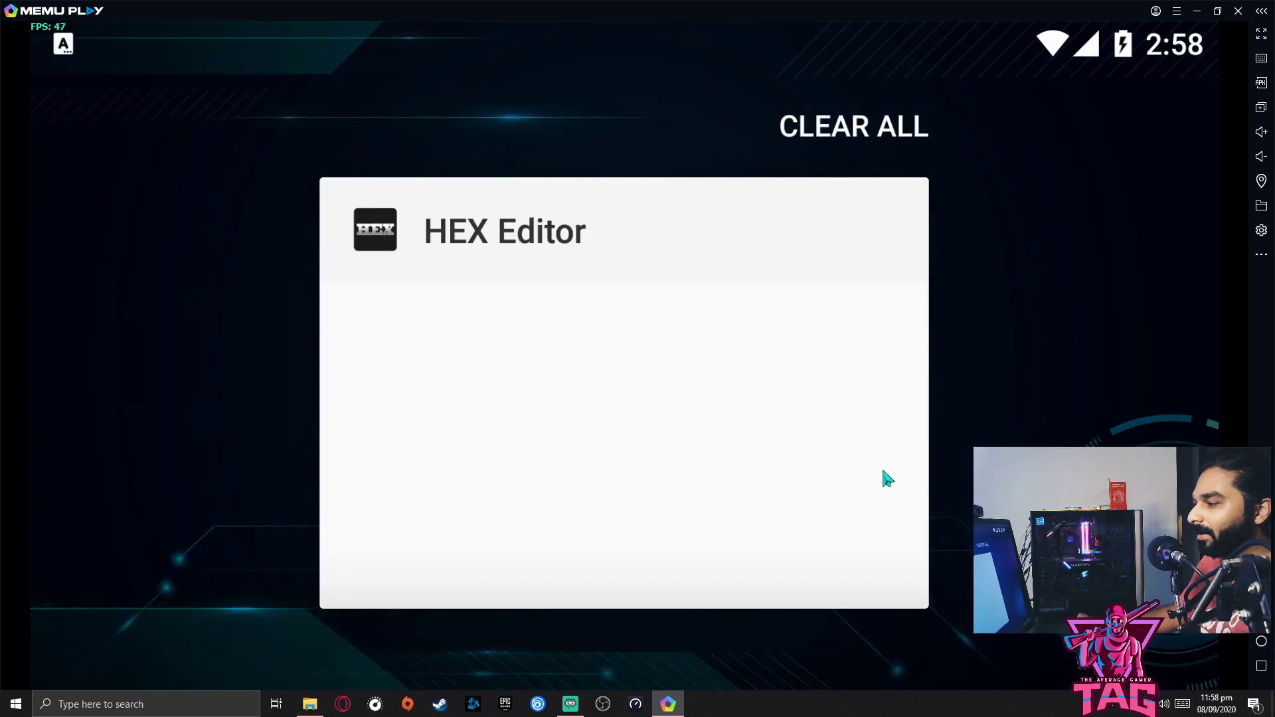
left_click_drag(884, 476, 575, 438)
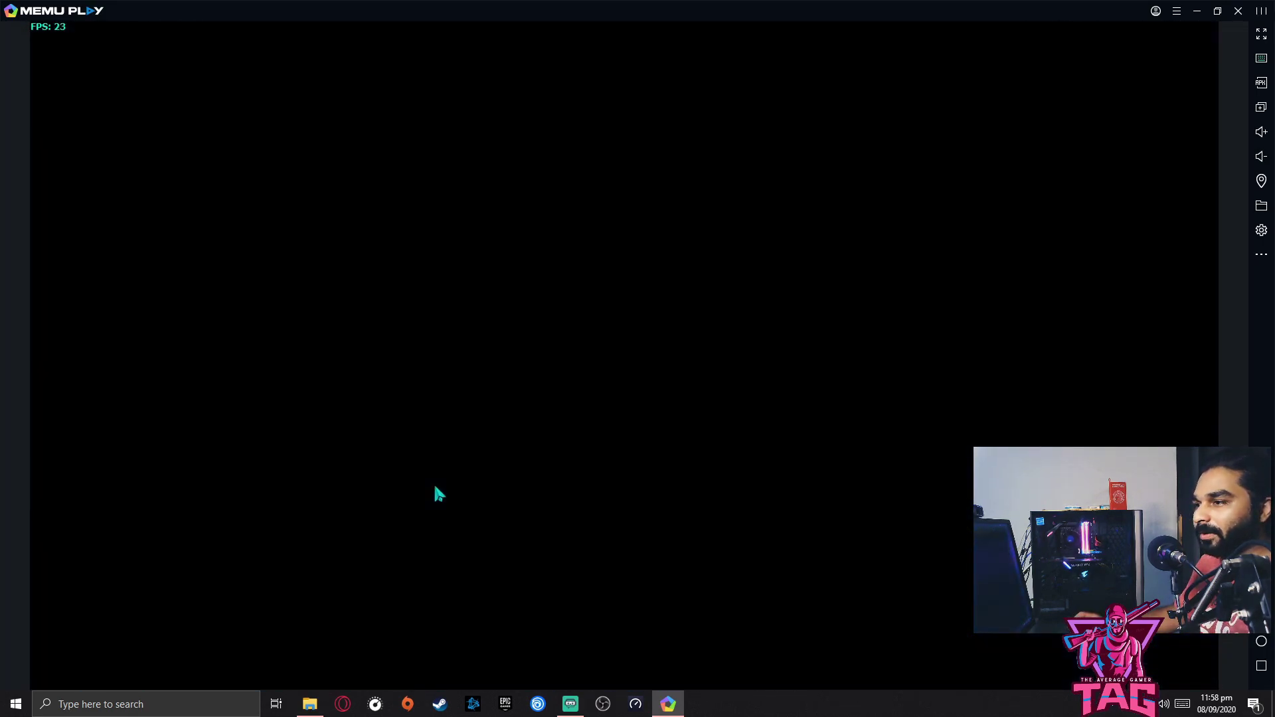